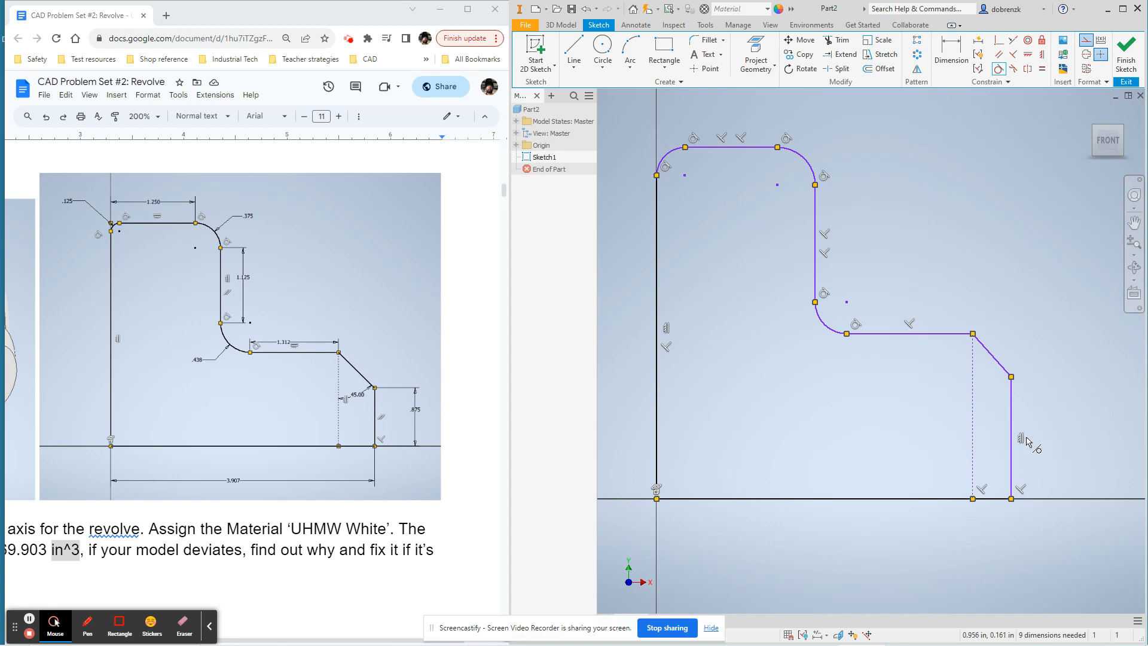
# Dimension the full length of the profile's horizontal base line as 3.907 in
pyautogui.rightClick(1006, 255)
pyautogui.click(1046, 255)
pyautogui.click(951, 51)
pyautogui.click(810, 499)
pyautogui.click(807, 538)
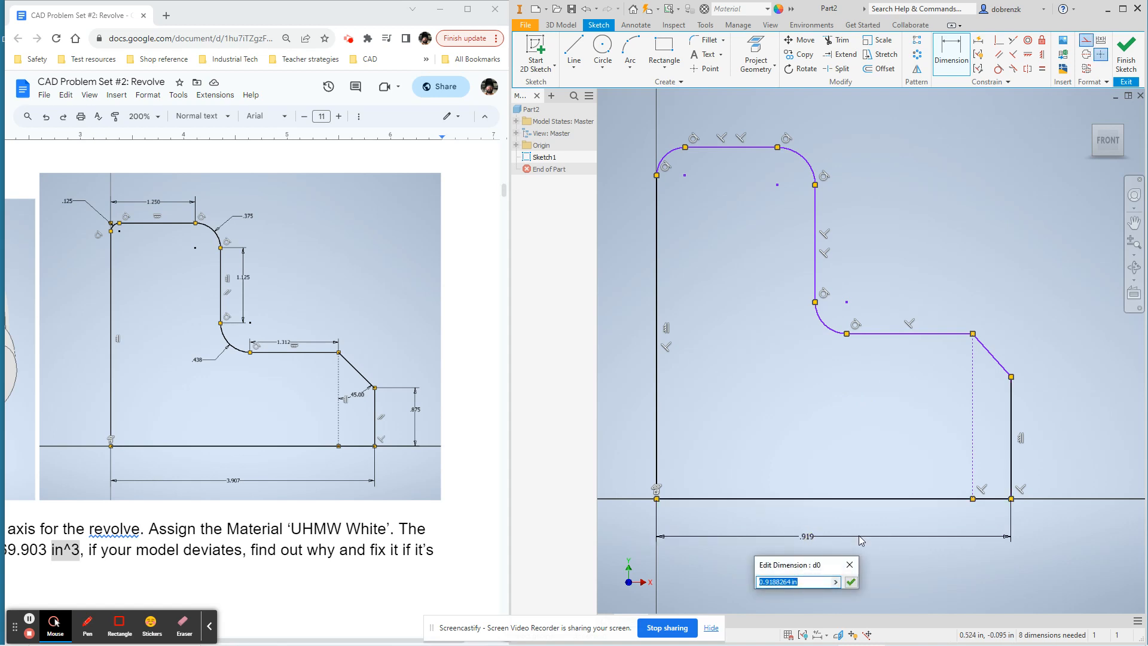
pyautogui.write('3.907')
pyautogui.press('Return')
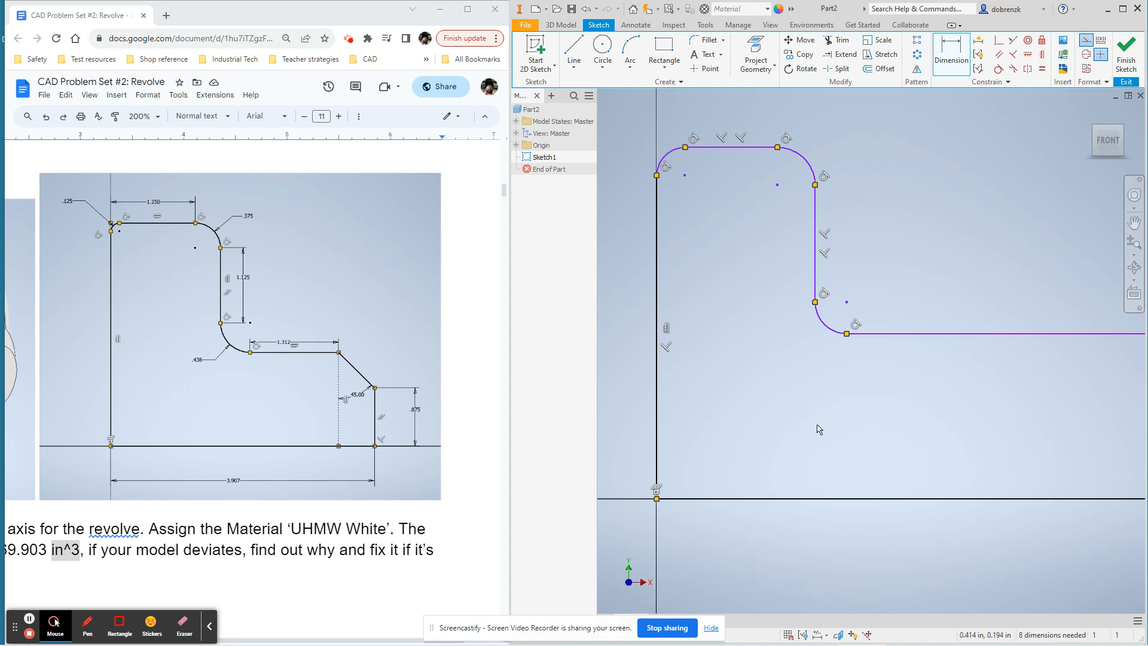
pyautogui.moveTo(864, 444); pyautogui.dragTo(725, 400, button='middle')
pyautogui.scroll(2, 808, 402)
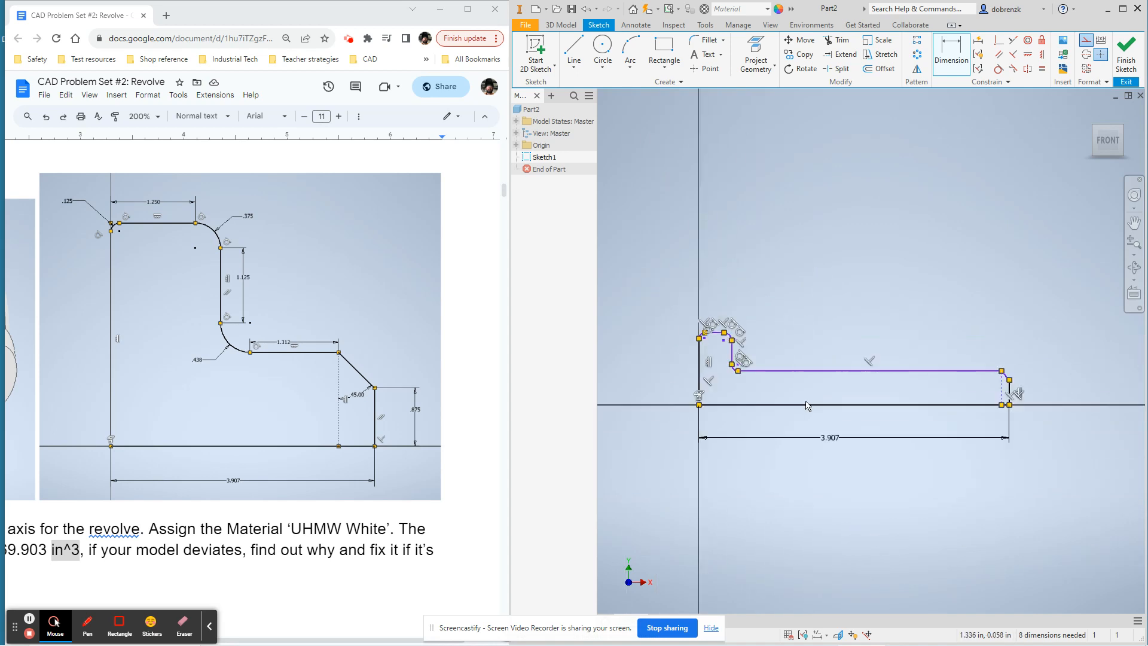
pyautogui.scroll(-5, 808, 403)
pyautogui.scroll(4, 806, 407)
pyautogui.moveTo(806, 406); pyautogui.dragTo(843, 407, button='middle')
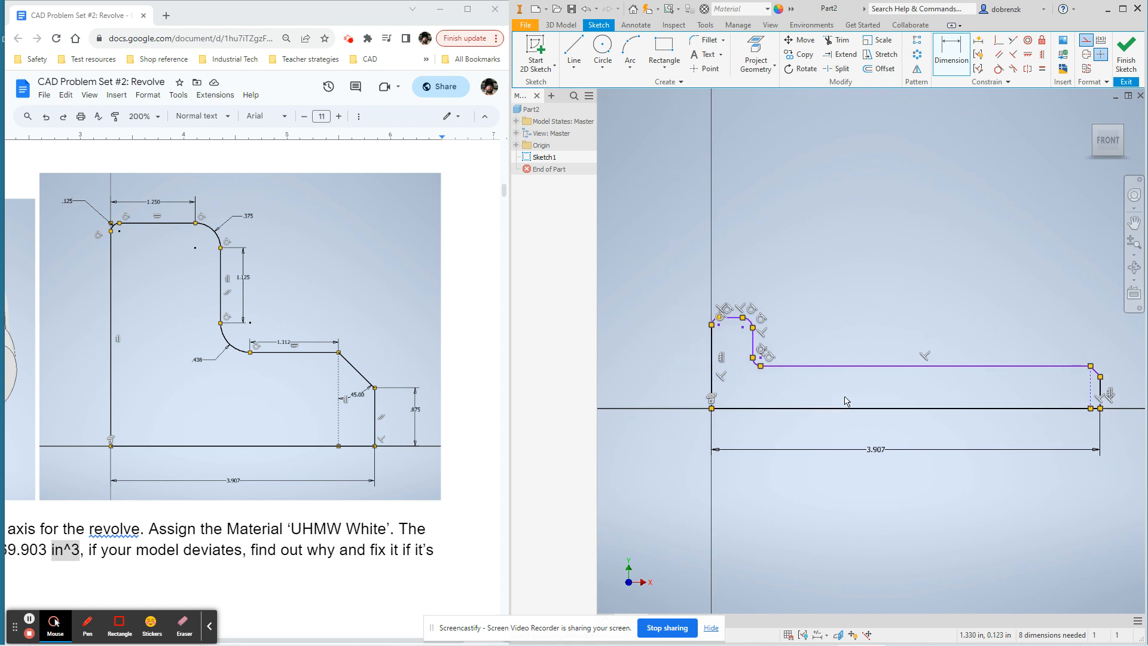
pyautogui.moveTo(879, 483); pyautogui.dragTo(807, 487, button='middle')
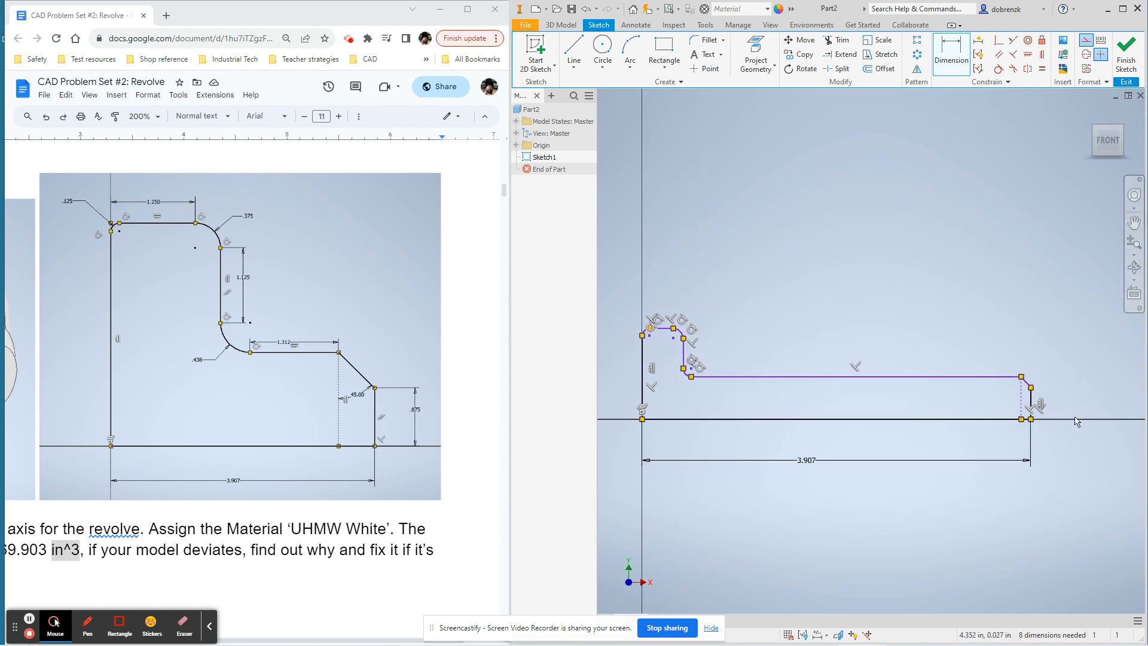
pyautogui.scroll(-5, 1073, 419)
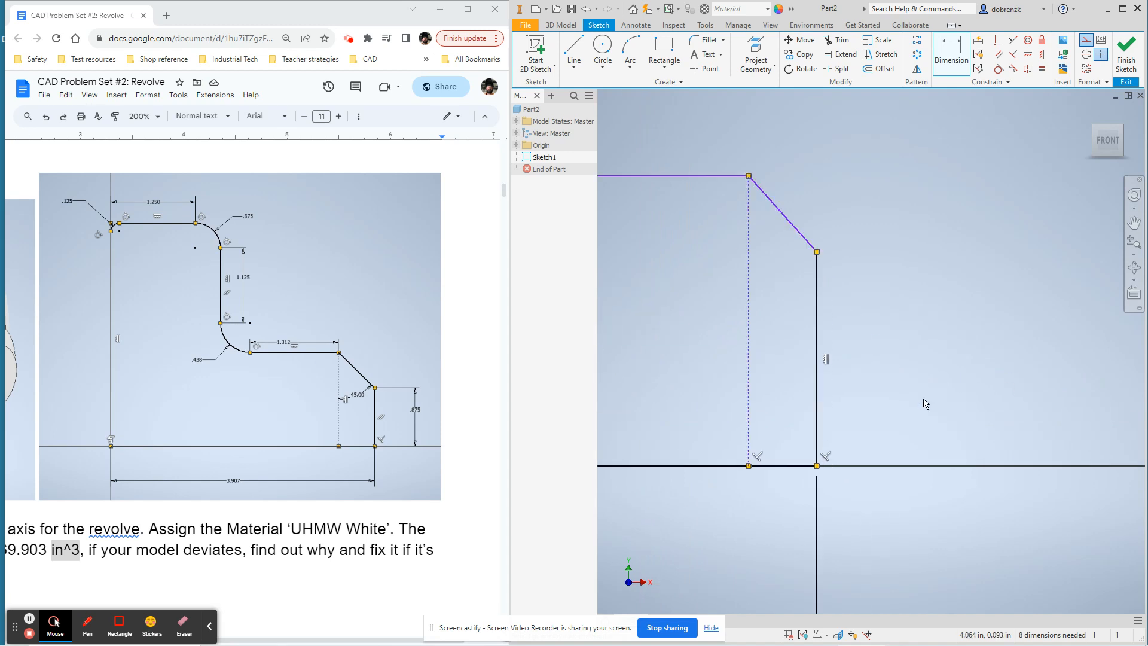
pyautogui.click(818, 333)
pyautogui.moveTo(890, 353); pyautogui.dragTo(992, 365, button='middle')
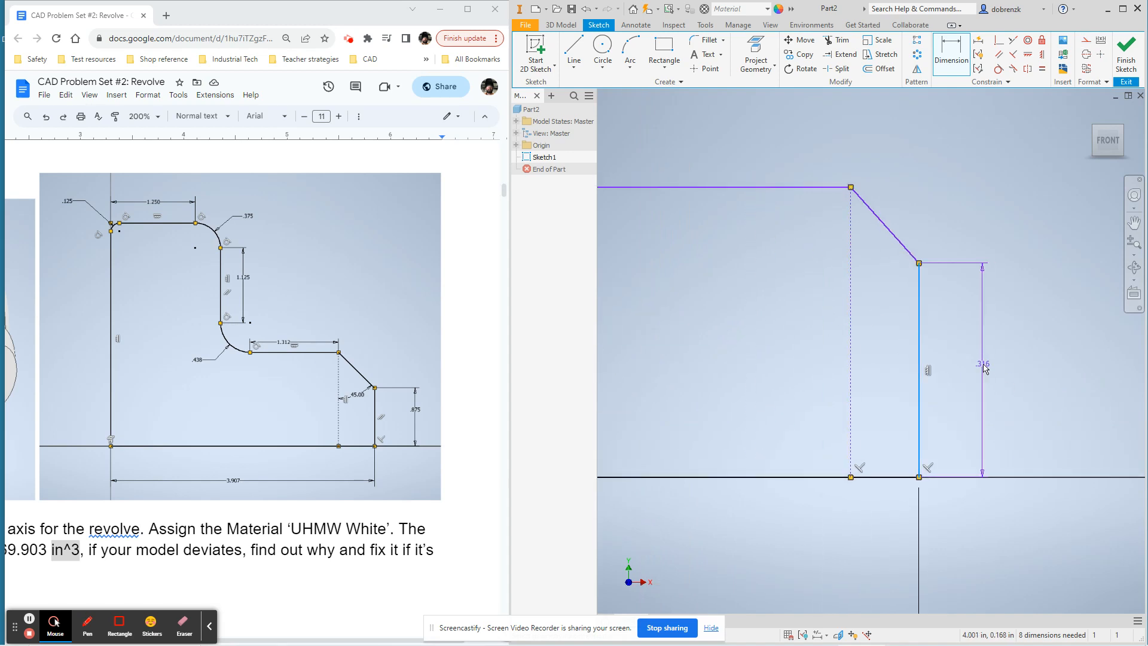
pyautogui.rightClick(987, 364)
pyautogui.click(921, 364)
# Dimension the lower horizontal step line between the concave arc and the chamfer line as 1.312 in
pyautogui.scroll(3, 752, 382)
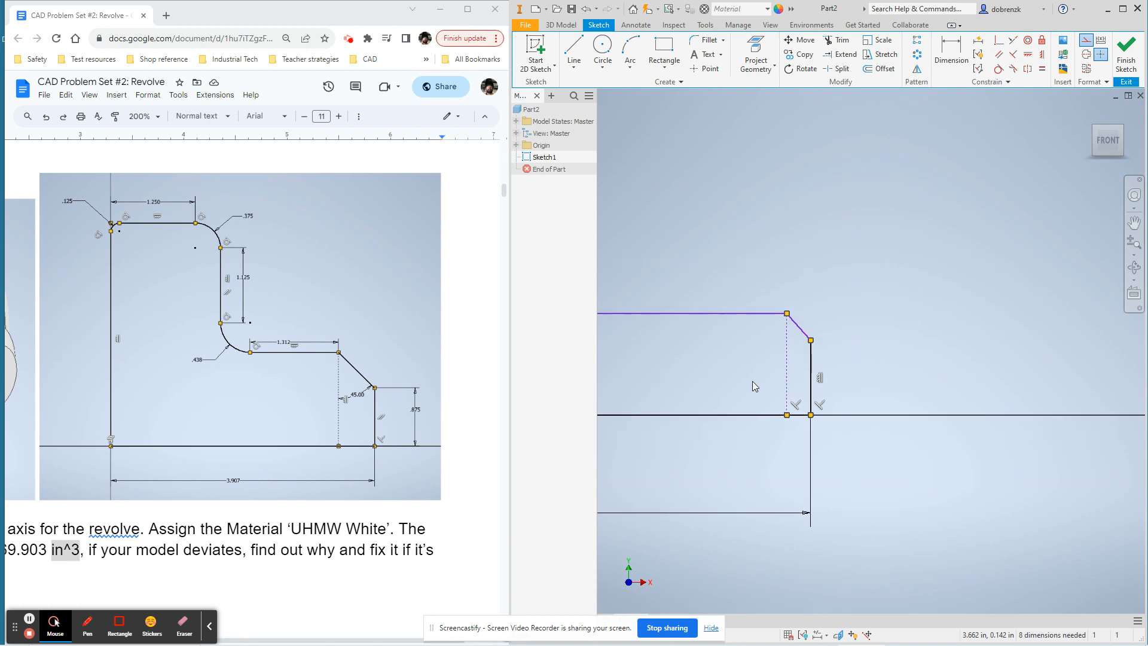
pyautogui.moveTo(753, 382); pyautogui.dragTo(979, 367, button='middle')
pyautogui.scroll(2, 981, 368)
pyautogui.scroll(3, 900, 377)
pyautogui.click(951, 53)
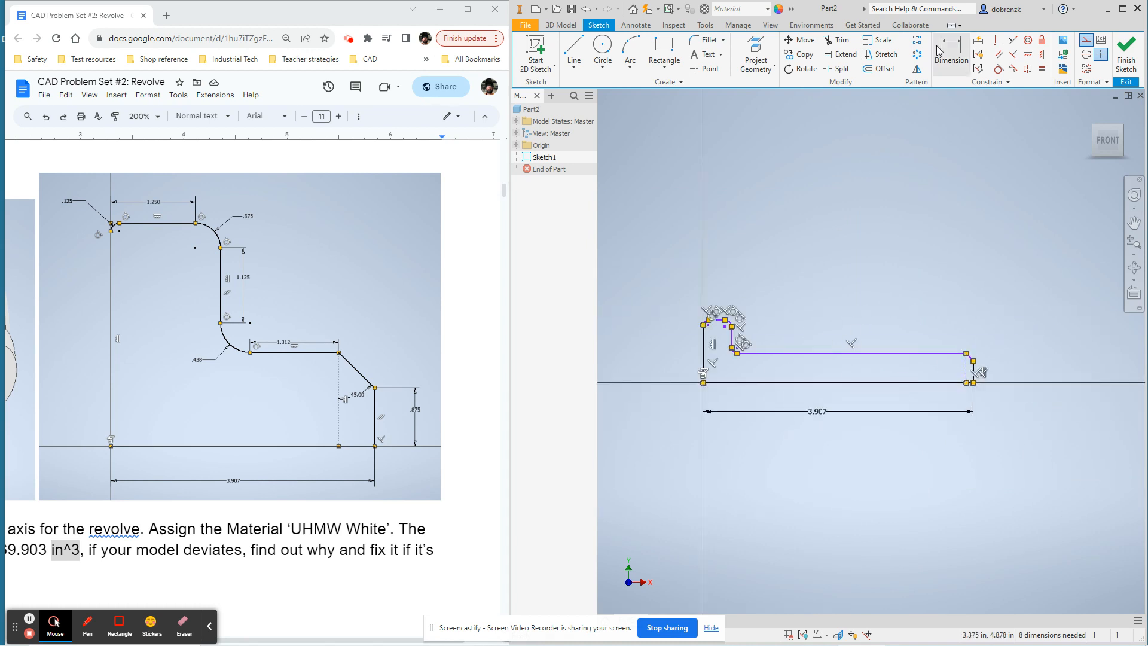
pyautogui.click(825, 354)
pyautogui.click(912, 337)
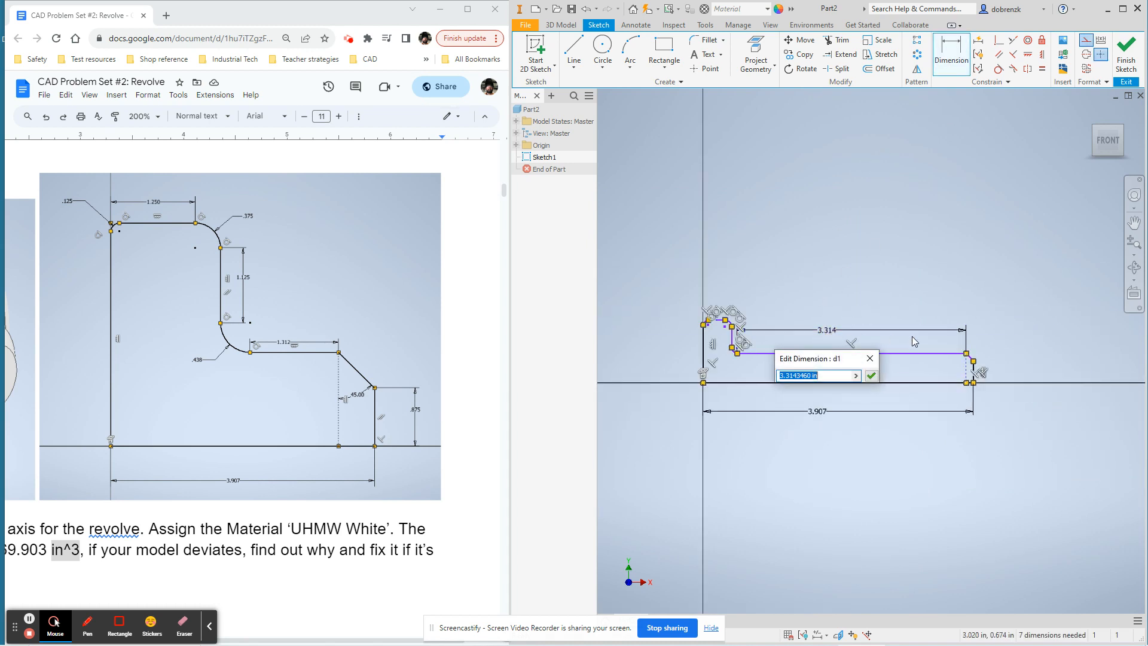
pyautogui.write('1.312')
pyautogui.press('Return')
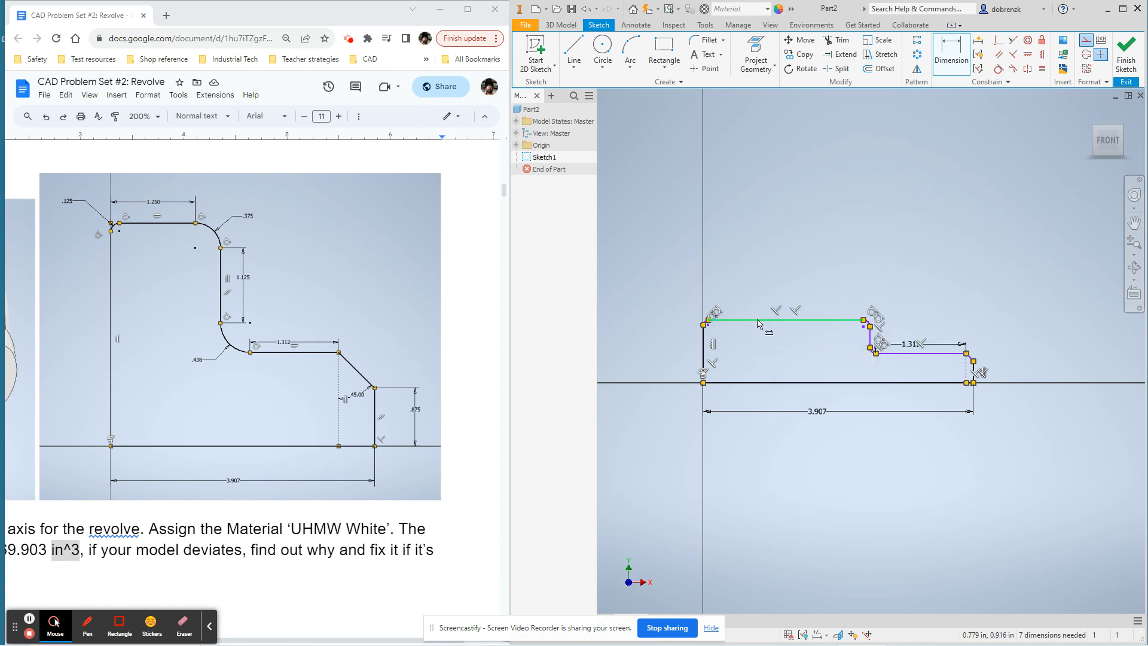
# Dimension the profile's uppermost horizontal line as 1.250 in
pyautogui.click(757, 324)
pyautogui.click(757, 288)
pyautogui.write('1')
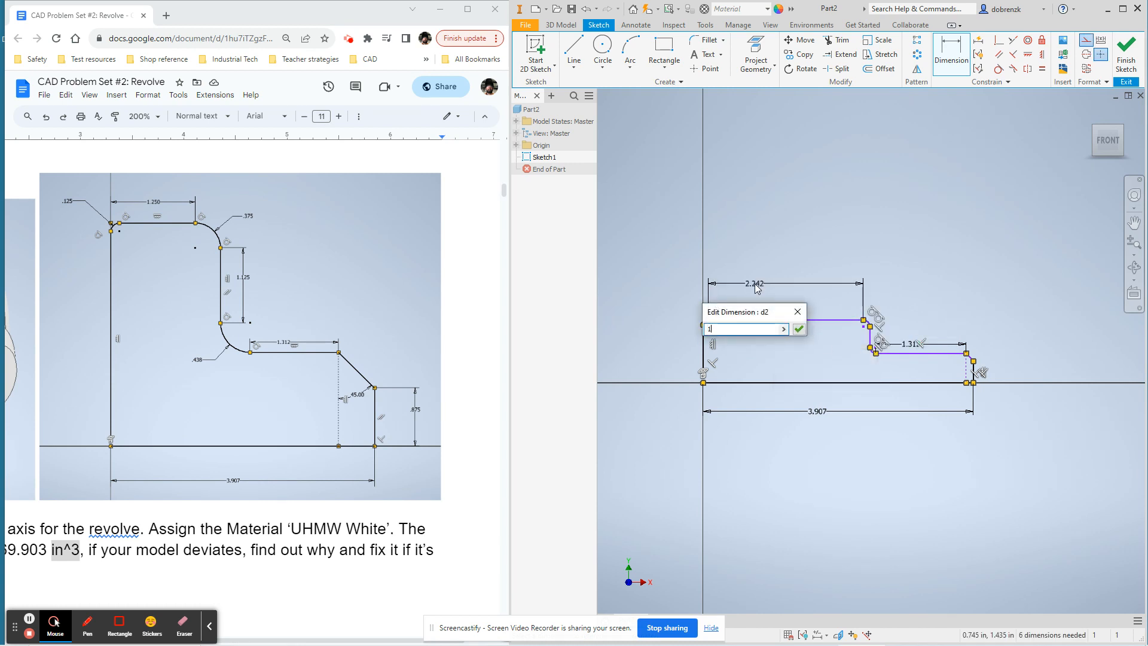
pyautogui.write('.250')
pyautogui.press('Return')
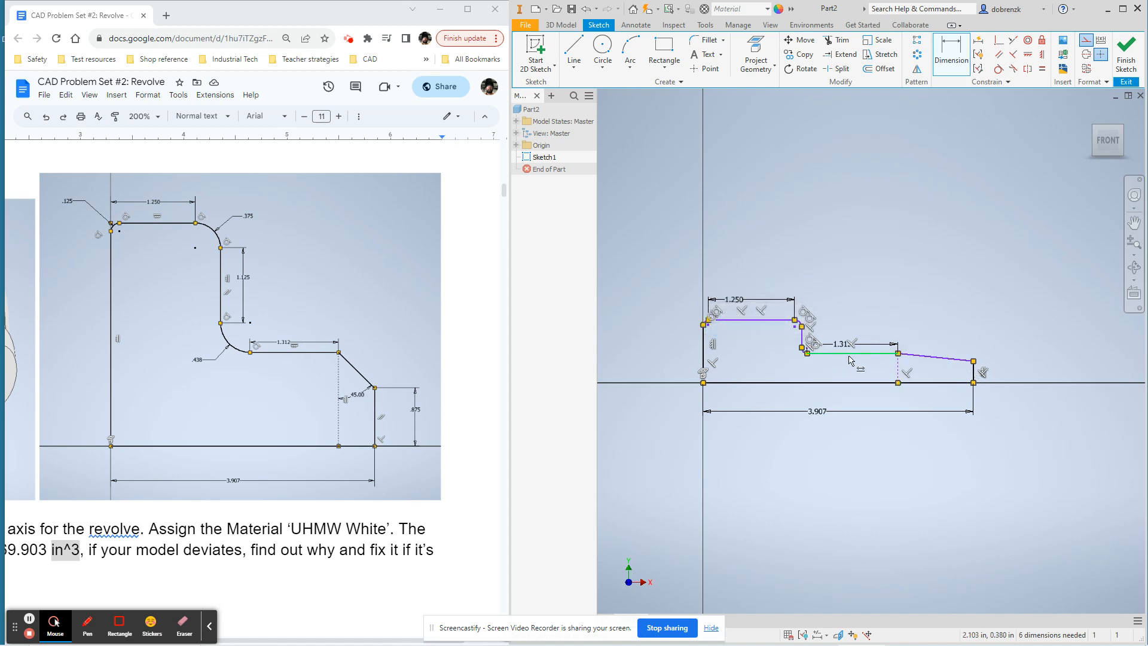
# Dimension the vertical line between the two larger arcs as 1.125 in
pyautogui.scroll(5, 861, 370)
pyautogui.moveTo(920, 409)
pyautogui.mouseDown(button='middle')
pyautogui.moveTo(861, 396)
pyautogui.moveTo(884, 402)
pyautogui.mouseUp(button='middle')
pyautogui.moveTo(785, 286); pyautogui.dragTo(876, 283, button='middle')
pyautogui.click(733, 272)
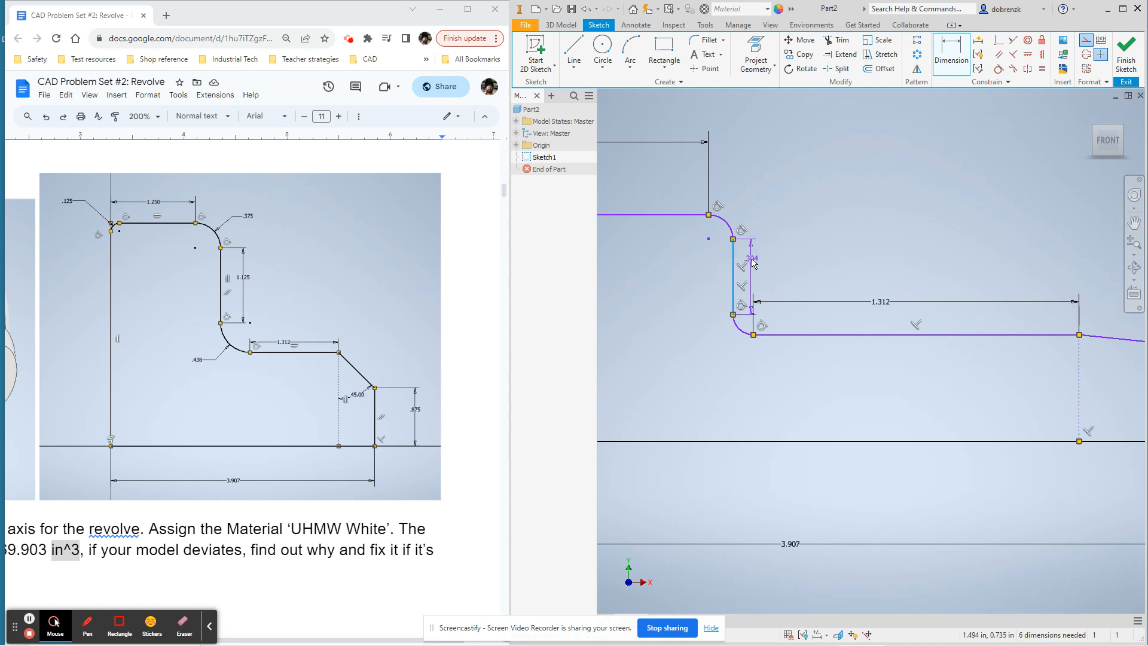
pyautogui.click(765, 263)
pyautogui.write('1.125')
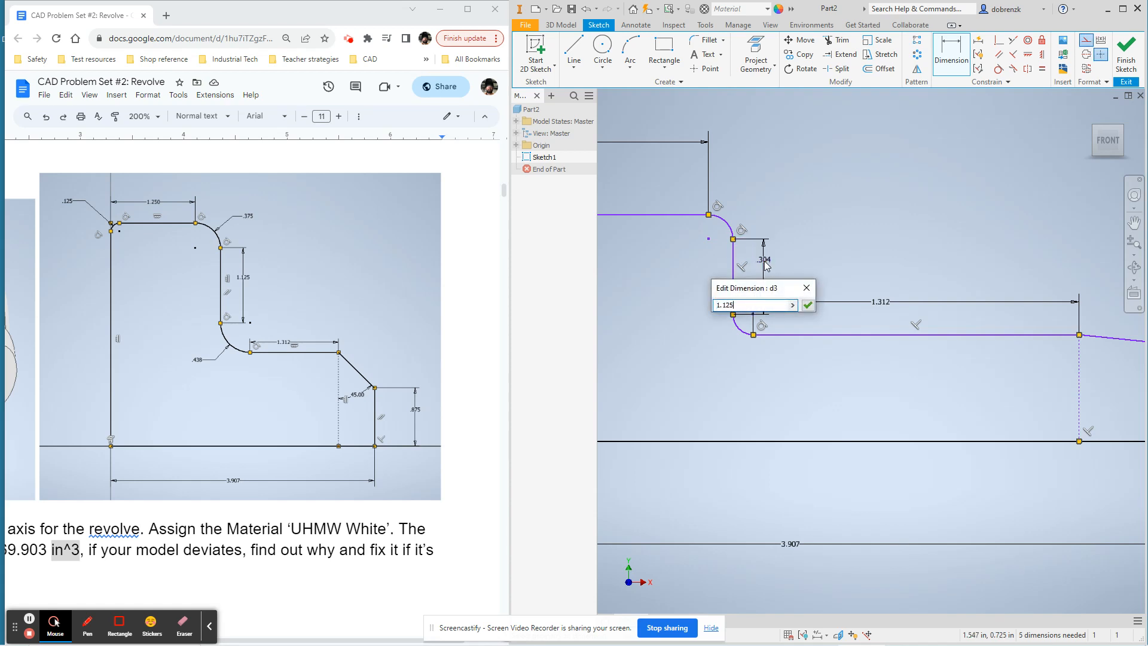
pyautogui.press('Return')
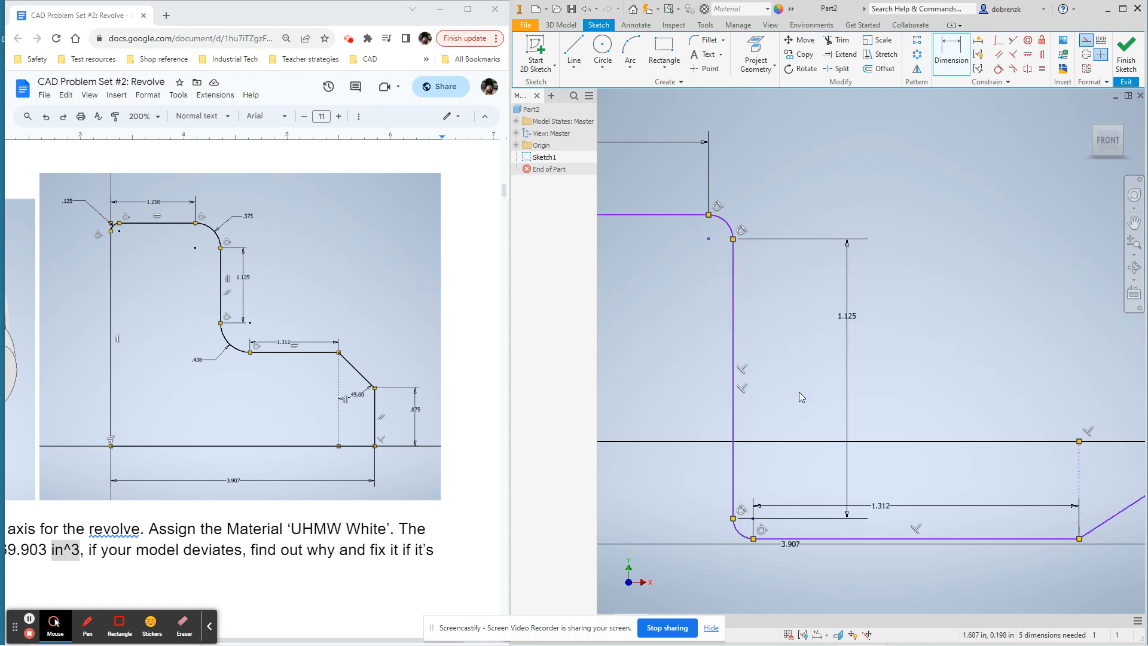
# Pull the profile's uppermost horizontal line upward until the lower step line and sloped edge lie well above the base line
pyautogui.moveTo(872, 416); pyautogui.dragTo(634, 283, button='middle')
pyautogui.scroll(-3, 751, 330)
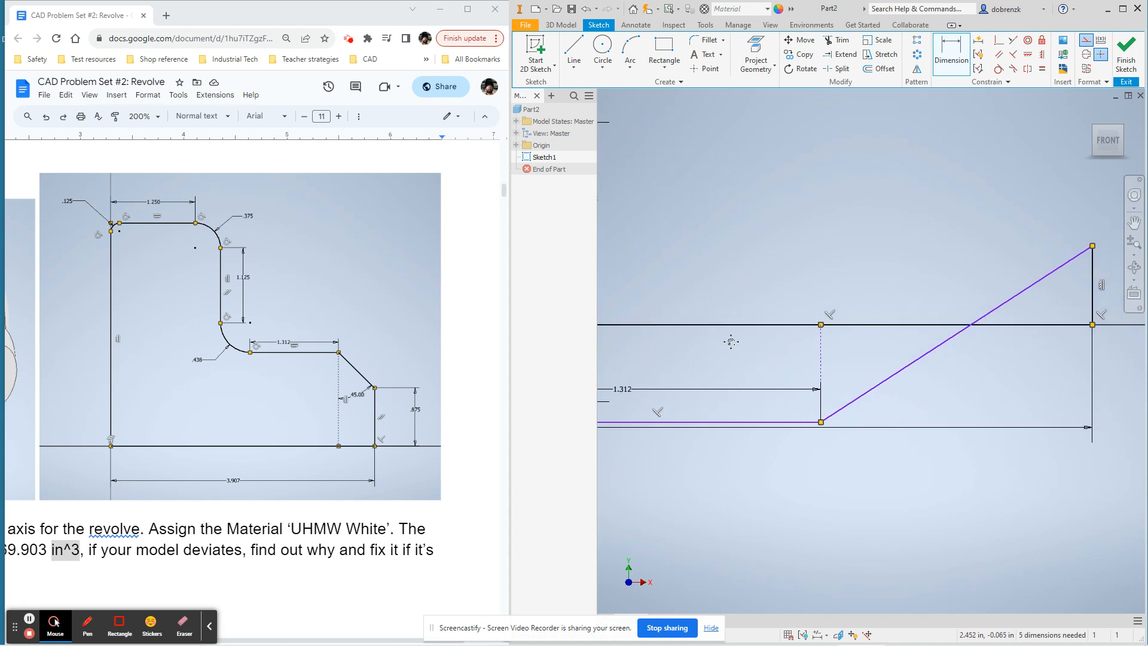
pyautogui.moveTo(859, 339)
pyautogui.mouseDown(button='middle')
pyautogui.moveTo(984, 390)
pyautogui.moveTo(1012, 388)
pyautogui.mouseUp(button='middle')
pyautogui.press('Escape')
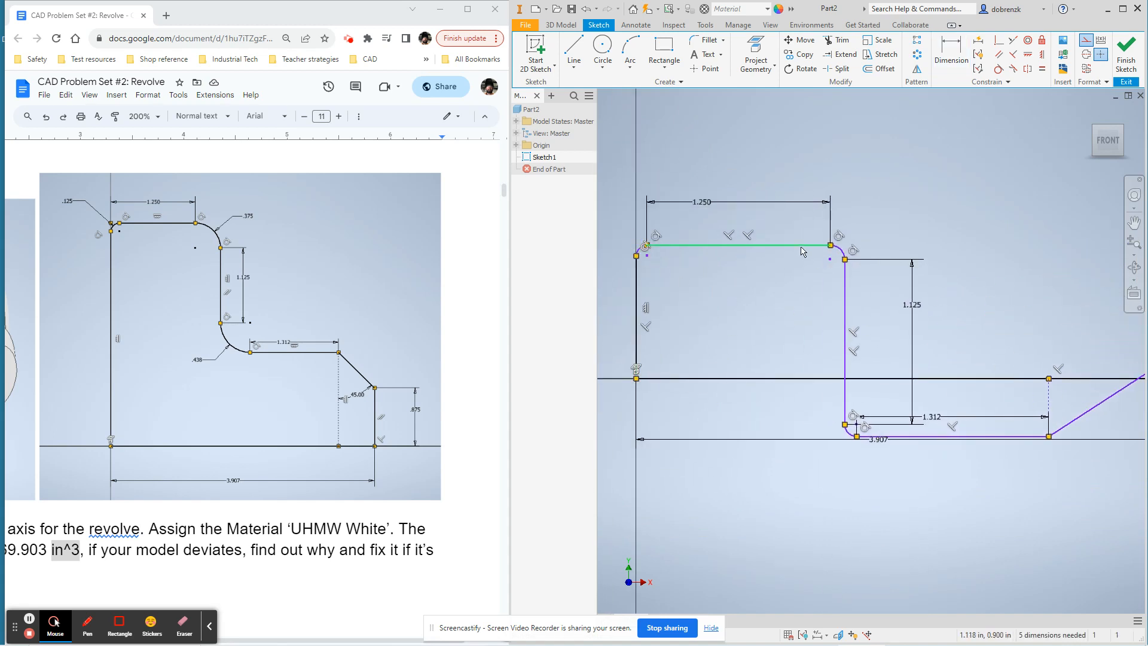
pyautogui.moveTo(800, 245); pyautogui.dragTo(809, 100)
pyautogui.moveTo(942, 479); pyautogui.dragTo(853, 472, button='middle')
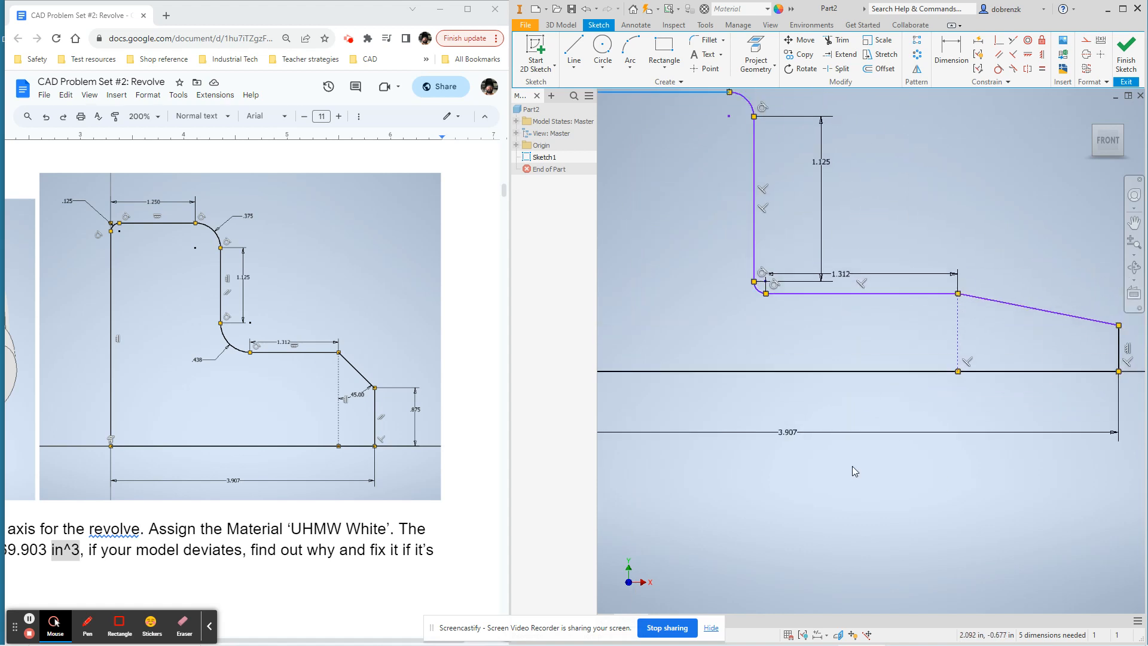
pyautogui.scroll(2, 783, 231)
pyautogui.moveTo(837, 267); pyautogui.dragTo(973, 410, button='middle')
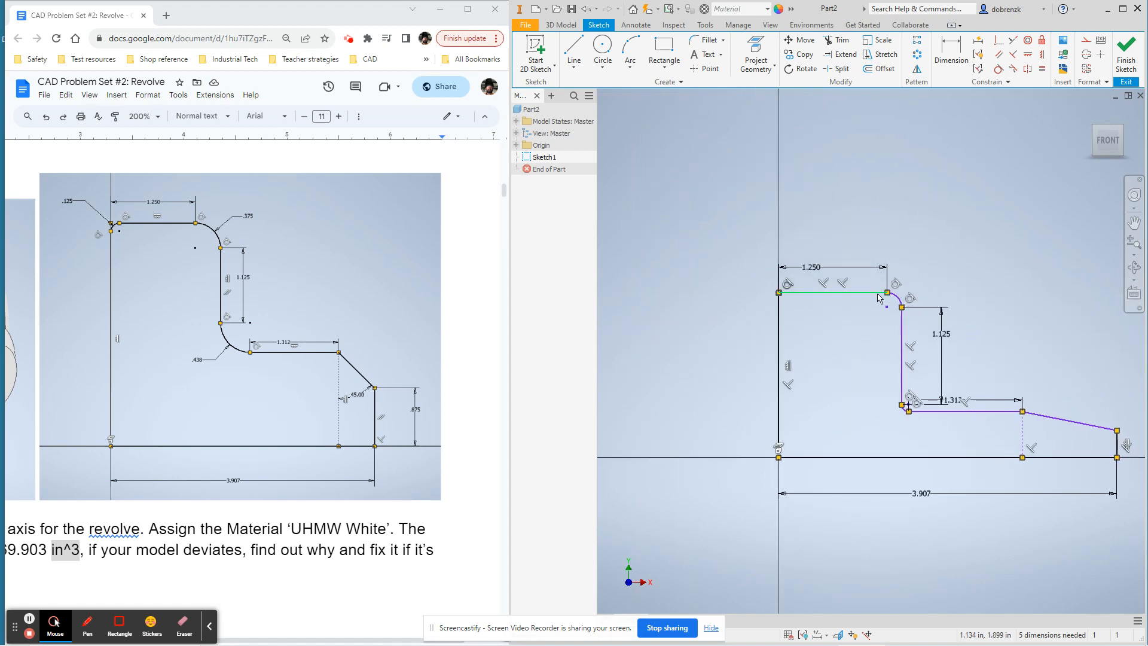
pyautogui.moveTo(875, 293); pyautogui.dragTo(876, 237)
pyautogui.moveTo(1135, 354); pyautogui.dragTo(1013, 293, button='middle')
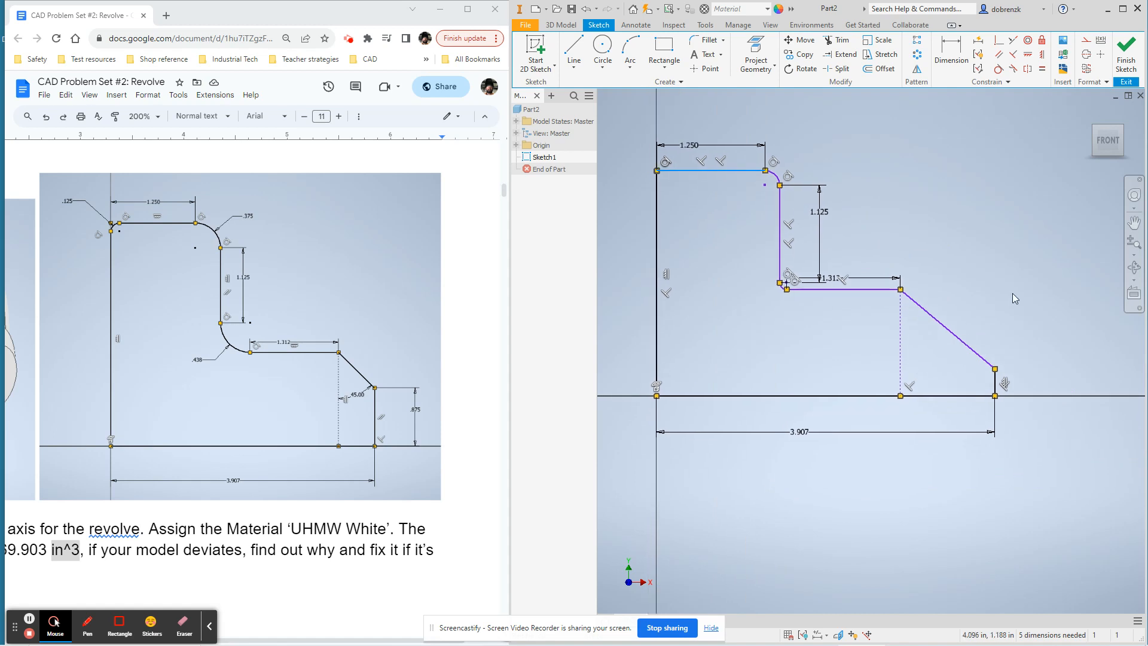
# Dimension the short outer vertical edge below the sloped line as 0.875 in
pyautogui.click(965, 57)
pyautogui.scroll(-4, 1016, 352)
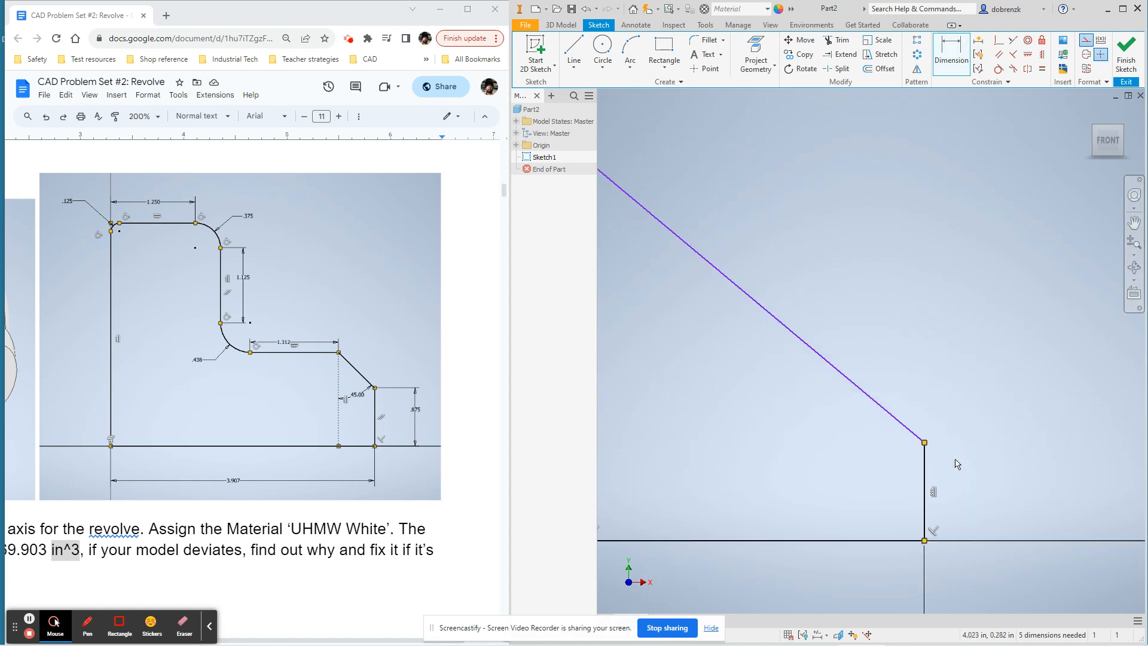
pyautogui.click(925, 483)
pyautogui.click(1056, 467)
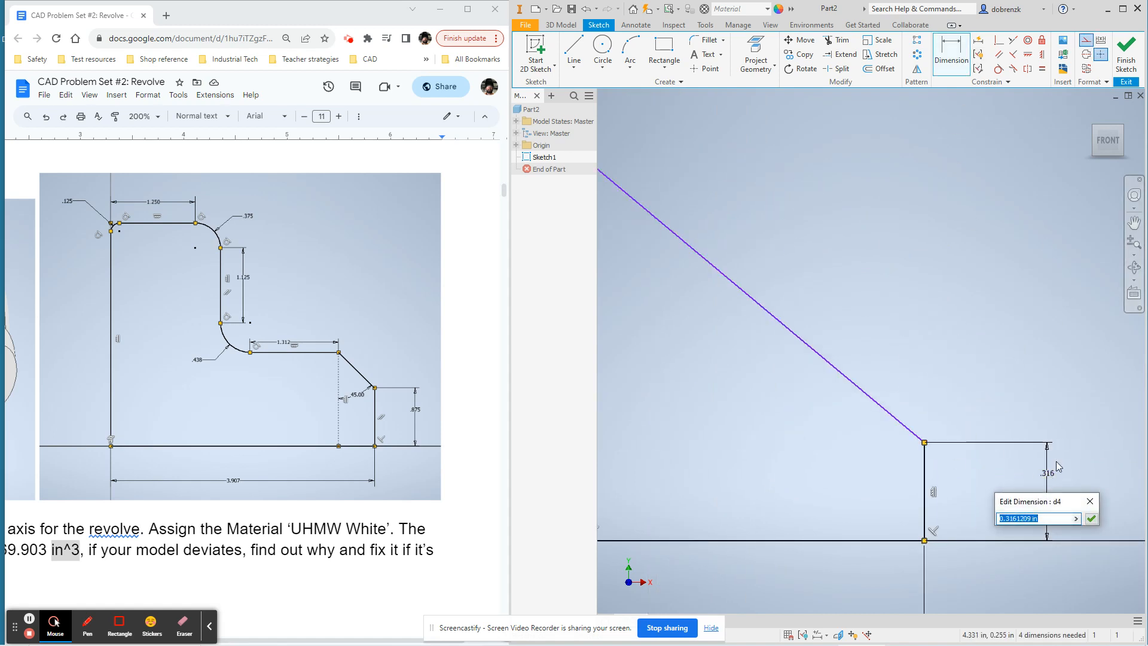
pyautogui.write('.875')
pyautogui.press('Return')
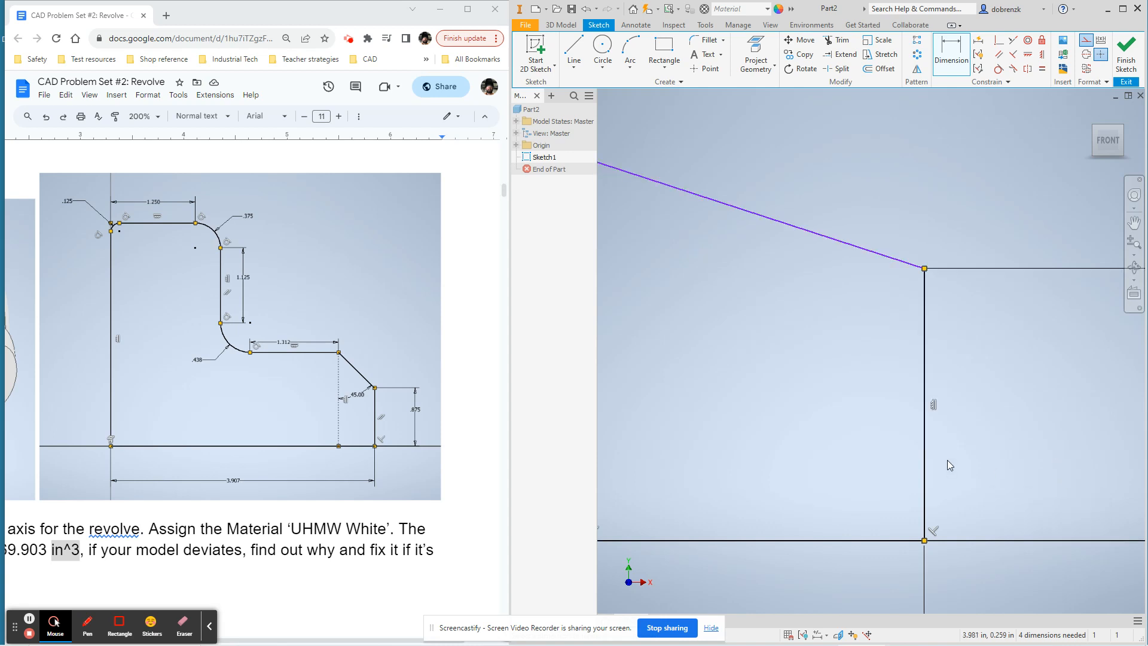
# Set the radius of the concave arc between the vertical line and the lower step line to 0.438 in
pyautogui.scroll(4, 946, 460)
pyautogui.scroll(-3, 871, 396)
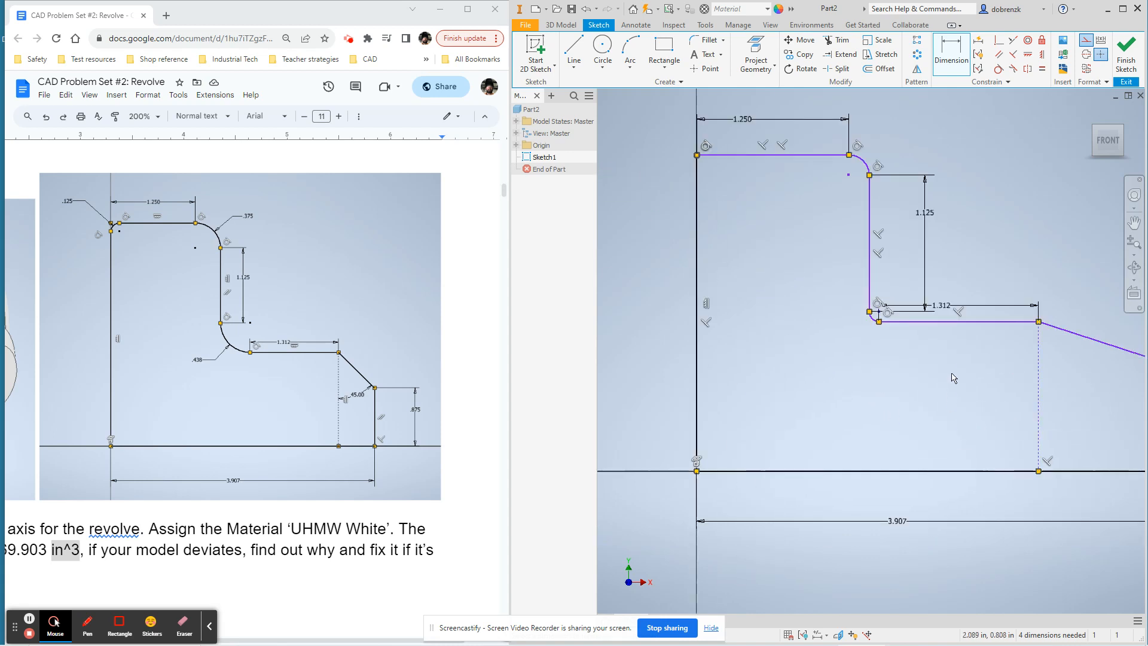
pyautogui.click(871, 321)
pyautogui.click(845, 342)
pyautogui.write('.438')
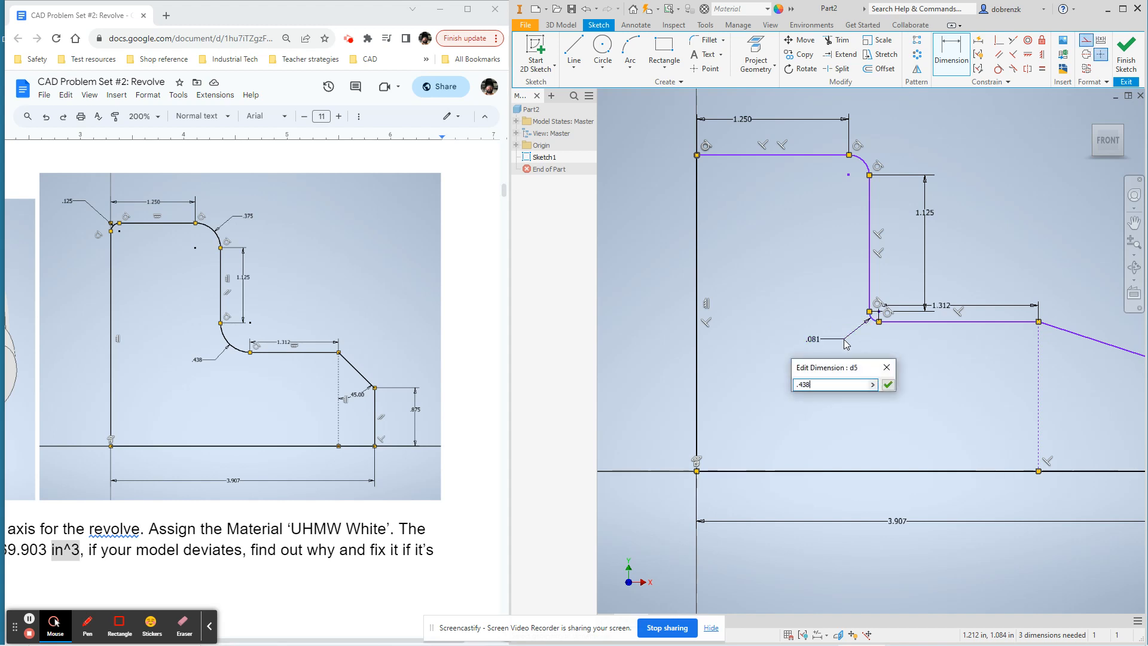
pyautogui.press('Return')
# Set the radius of the convex arc between the uppermost line and the 1.125 in vertical line to 0.375 in
pyautogui.click(865, 163)
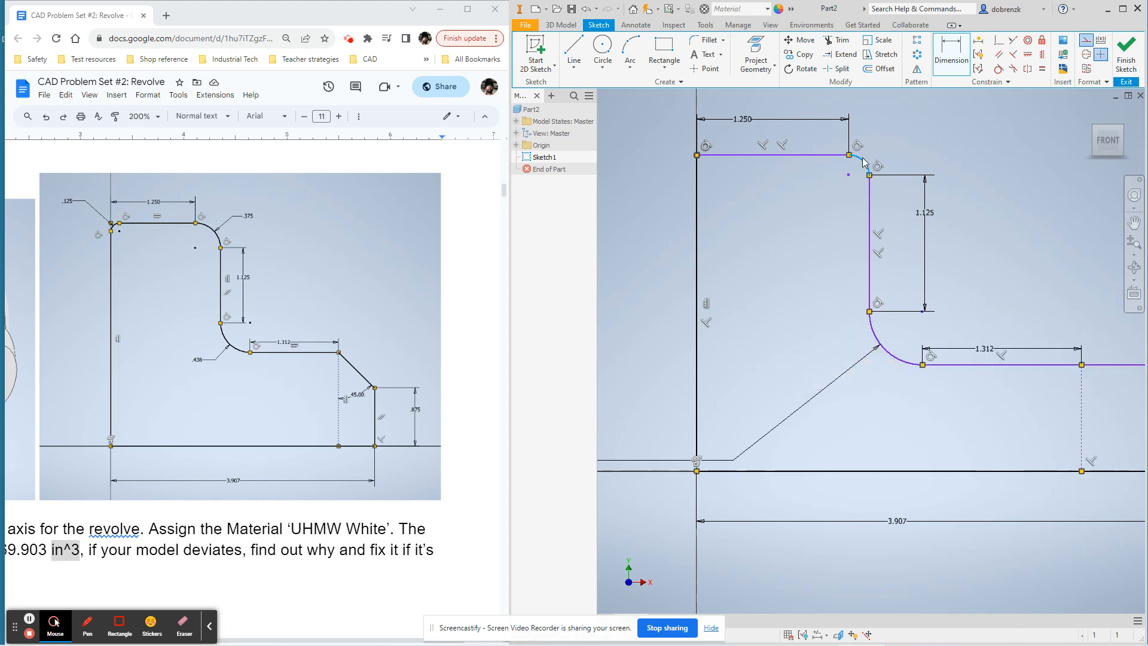
pyautogui.click(905, 135)
pyautogui.write('.3')
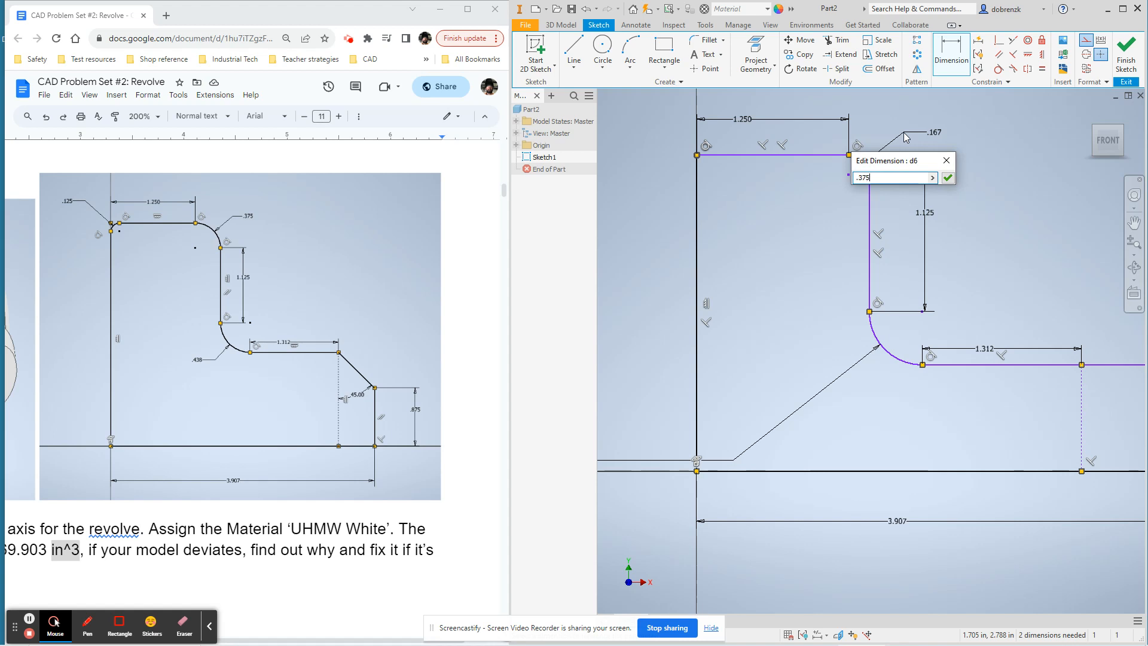
pyautogui.write('75')
pyautogui.press('Return')
# Set the radius of the small corner arc joining the vertical axis line and the uppermost line to 0.125 in, and finish dimensioning
pyautogui.scroll(5, 702, 179)
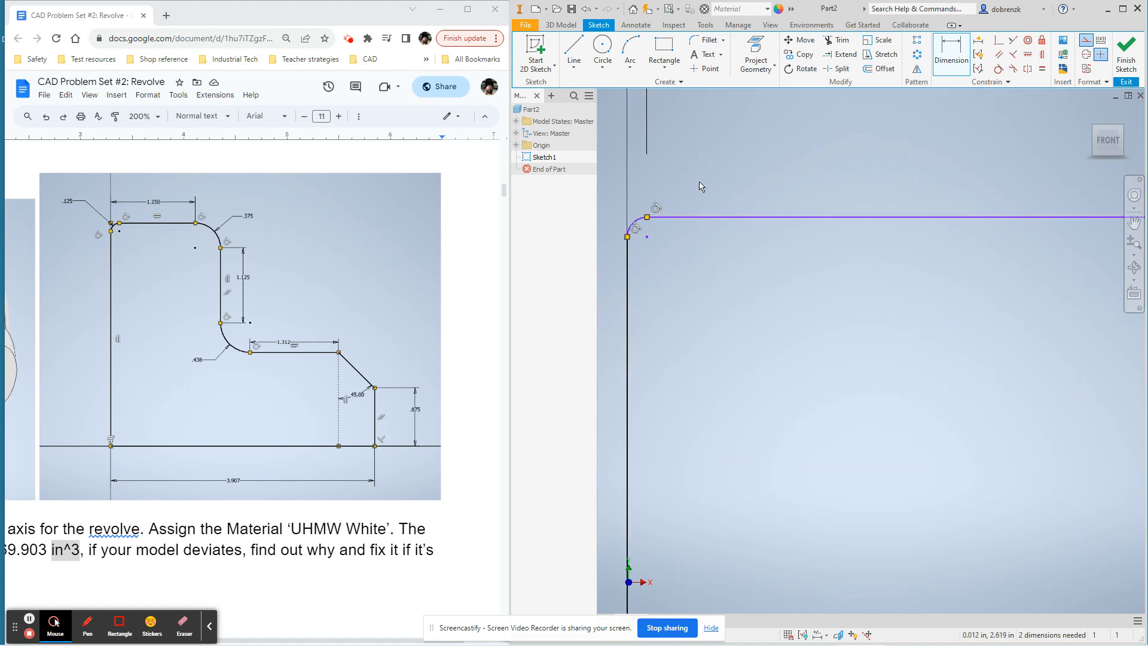
pyautogui.scroll(2, 661, 240)
pyautogui.click(651, 236)
pyautogui.scroll(-3, 627, 236)
pyautogui.moveTo(627, 236); pyautogui.dragTo(812, 274, button='middle')
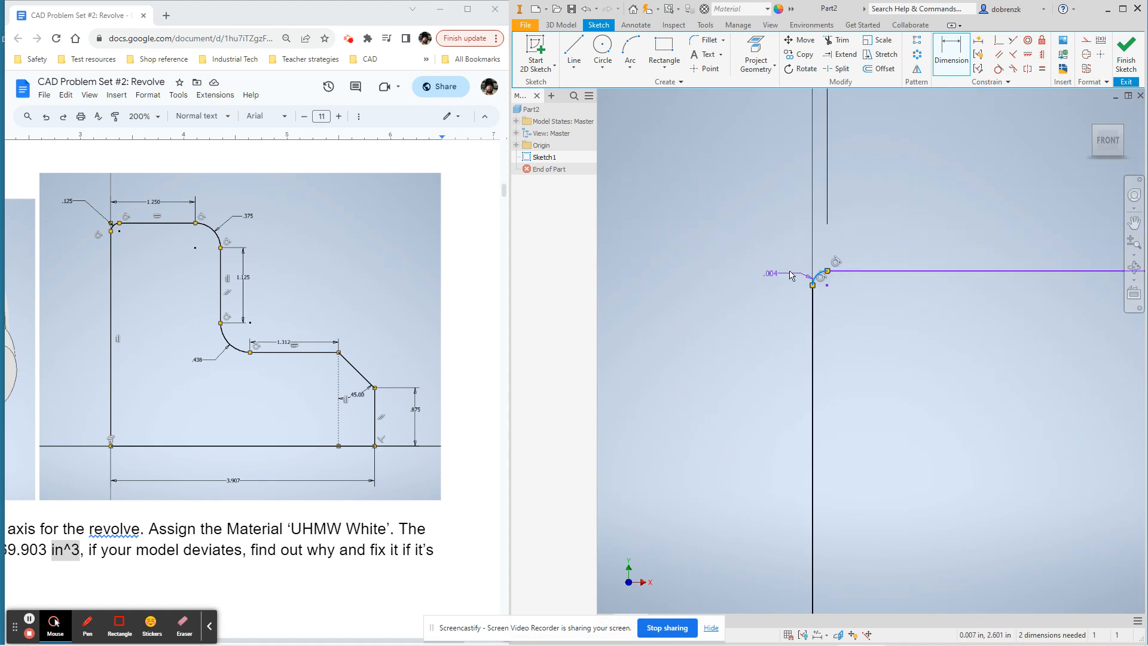
pyautogui.click(688, 181)
pyautogui.write('.125')
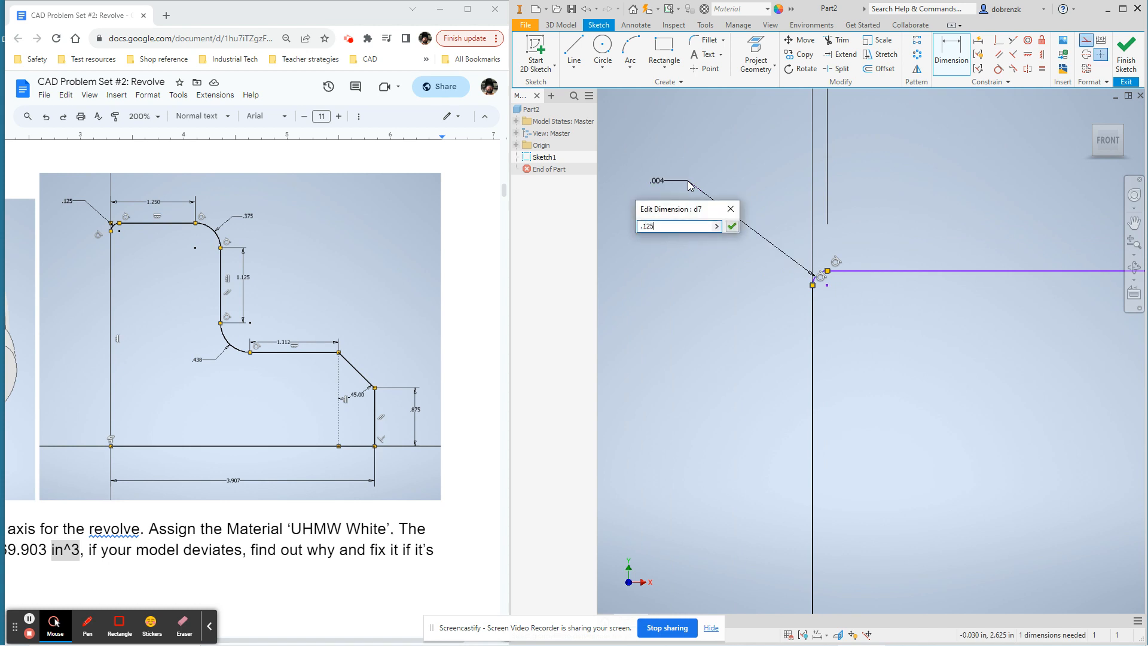
pyautogui.press('Return')
pyautogui.scroll(-4, 899, 277)
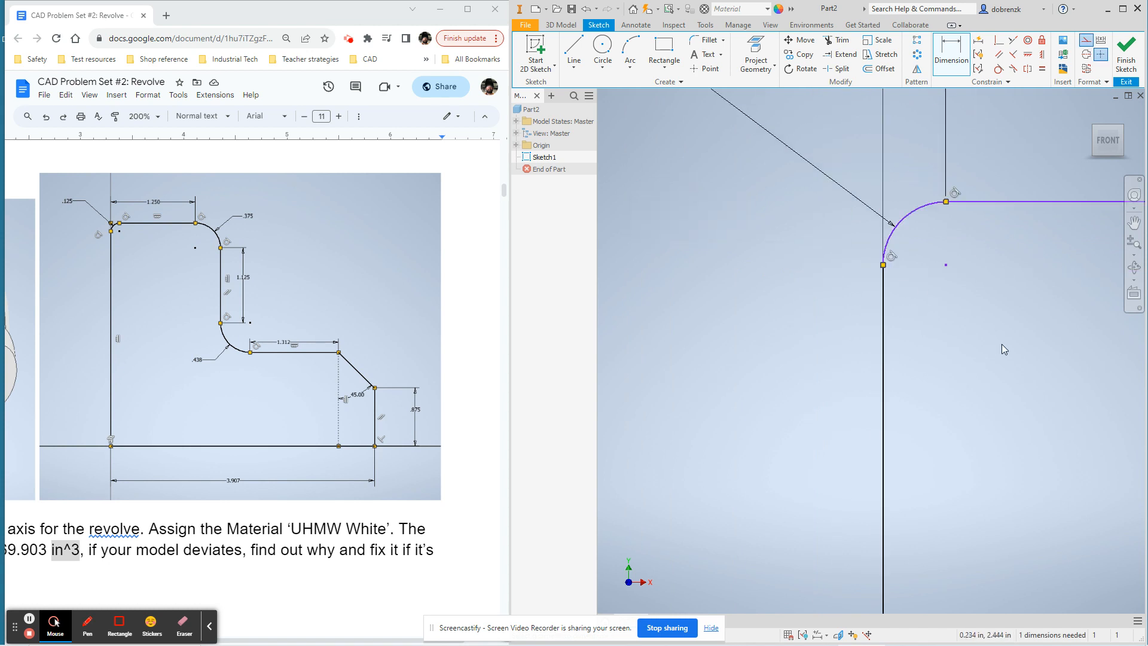
pyautogui.scroll(-3, 1024, 389)
pyautogui.moveTo(1023, 395)
pyautogui.mouseDown(button='middle')
pyautogui.moveTo(895, 292)
pyautogui.moveTo(758, 221)
pyautogui.mouseUp(button='middle')
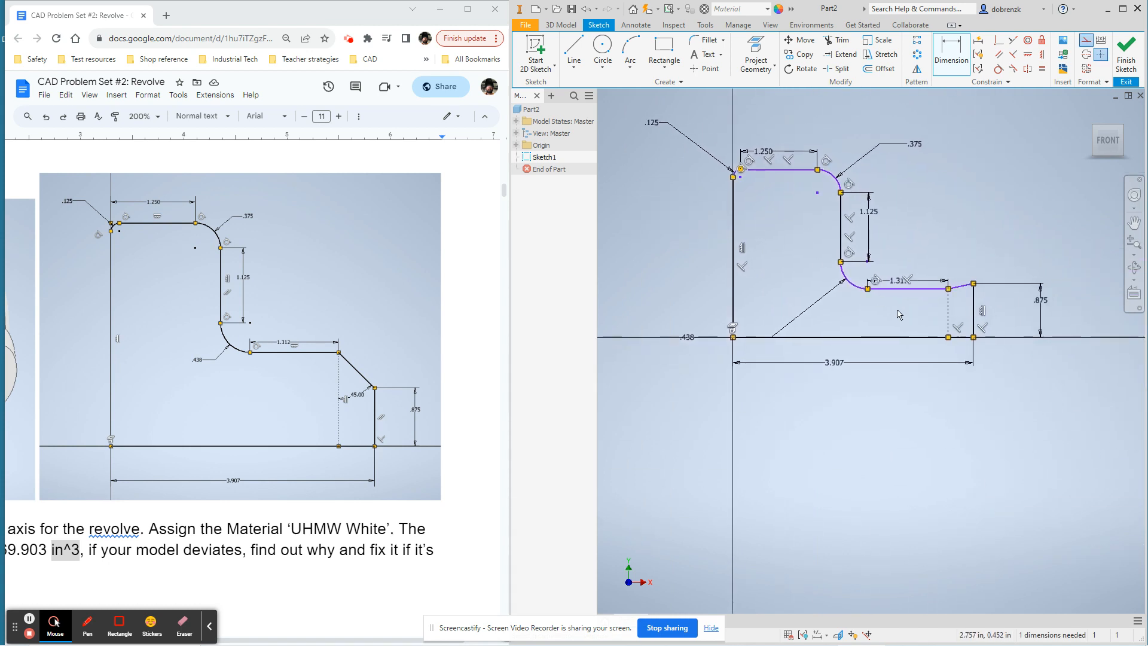
pyautogui.scroll(3, 895, 309)
pyautogui.moveTo(884, 312)
pyautogui.mouseDown(button='middle')
pyautogui.moveTo(870, 321)
pyautogui.moveTo(884, 331)
pyautogui.mouseUp(button='middle')
pyautogui.scroll(-3, 885, 330)
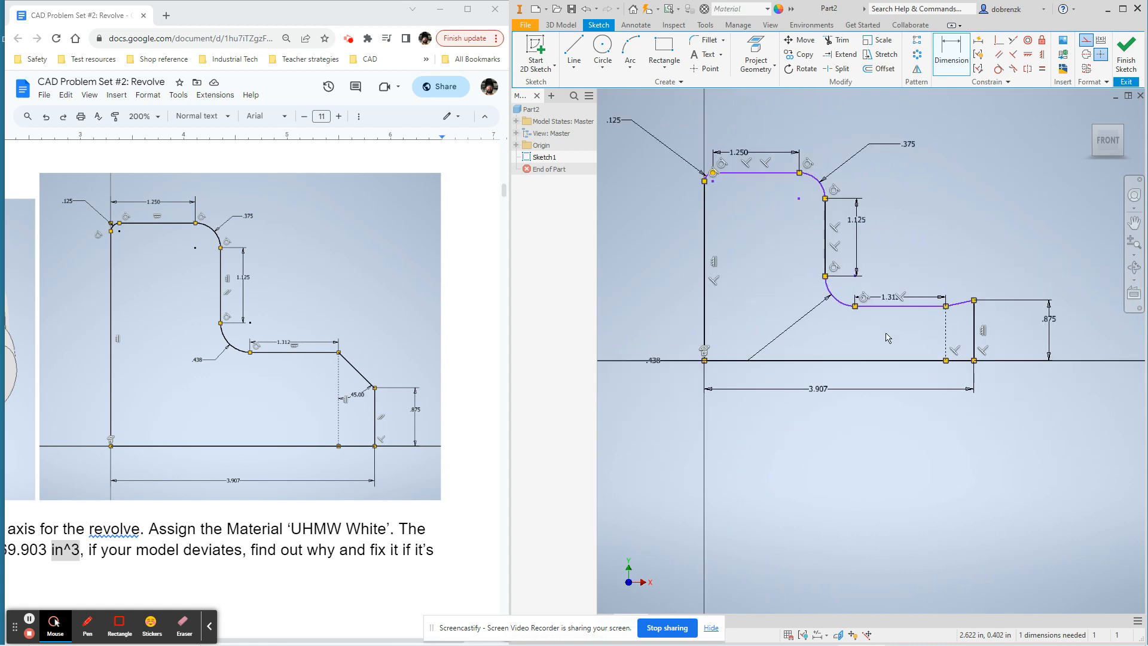
pyautogui.press('Escape')
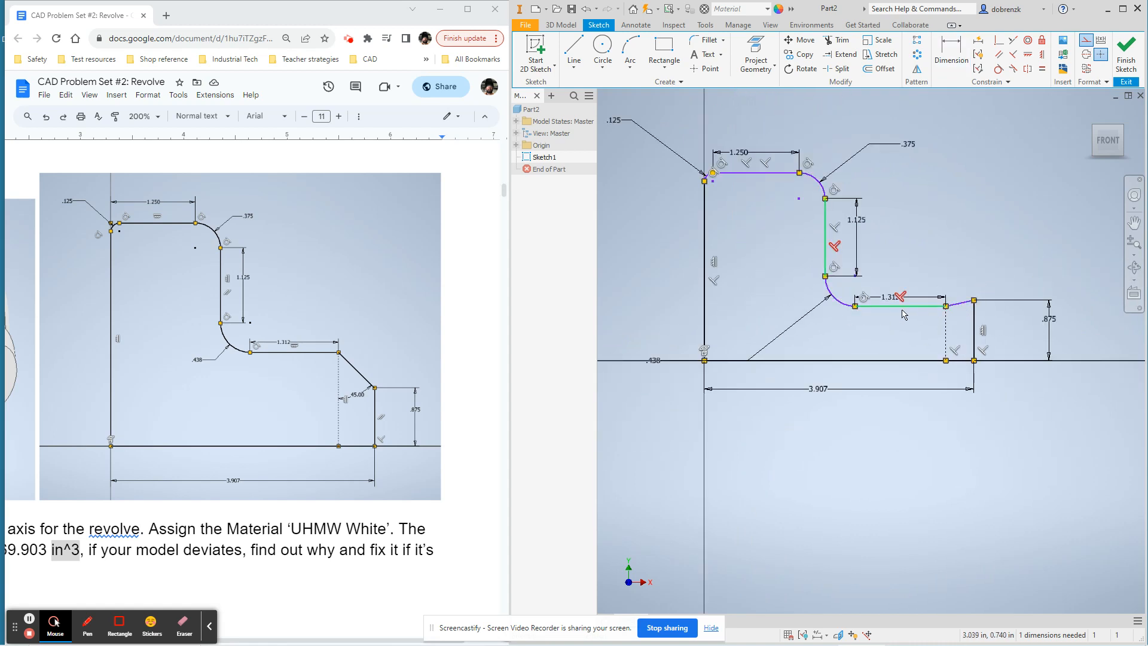
# Raise the 1.312 in step line so the sloped line descends outward, and set its angle to the dashed construction line to 45 degrees
pyautogui.moveTo(901, 309); pyautogui.dragTo(977, 232)
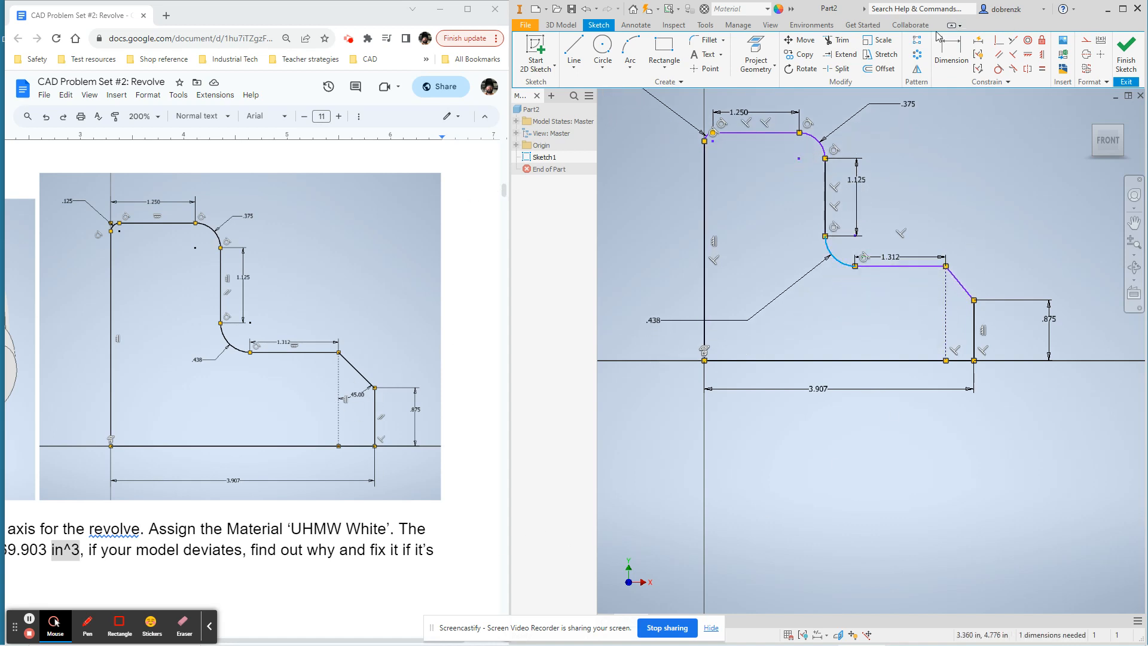
pyautogui.click(951, 51)
pyautogui.click(960, 282)
pyautogui.click(946, 305)
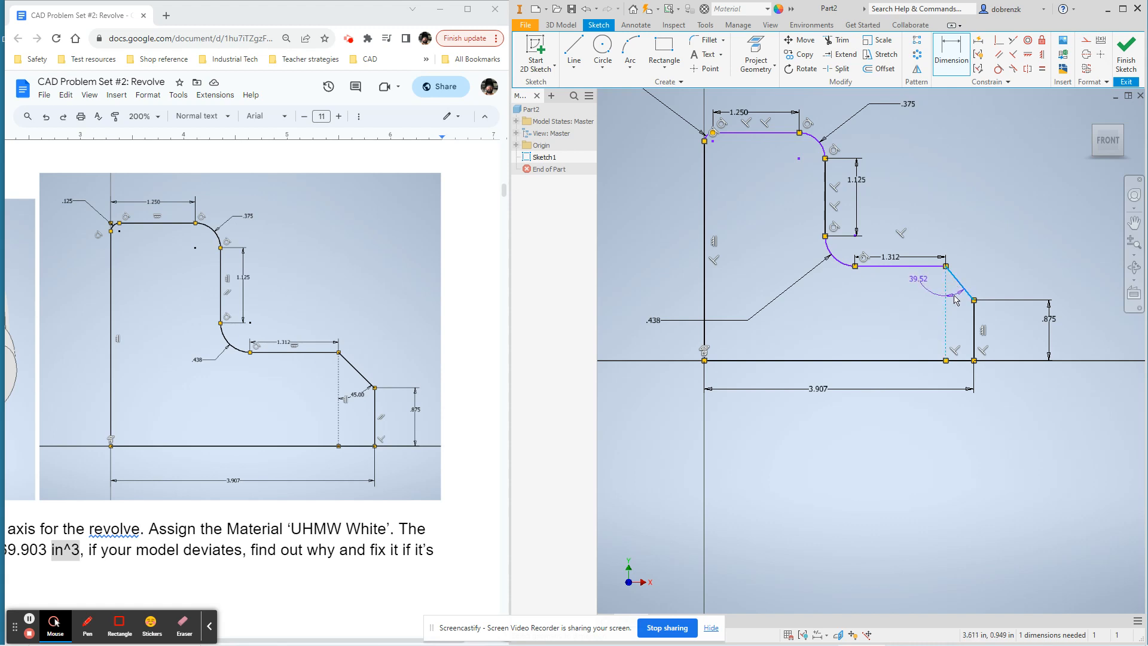
pyautogui.click(967, 307)
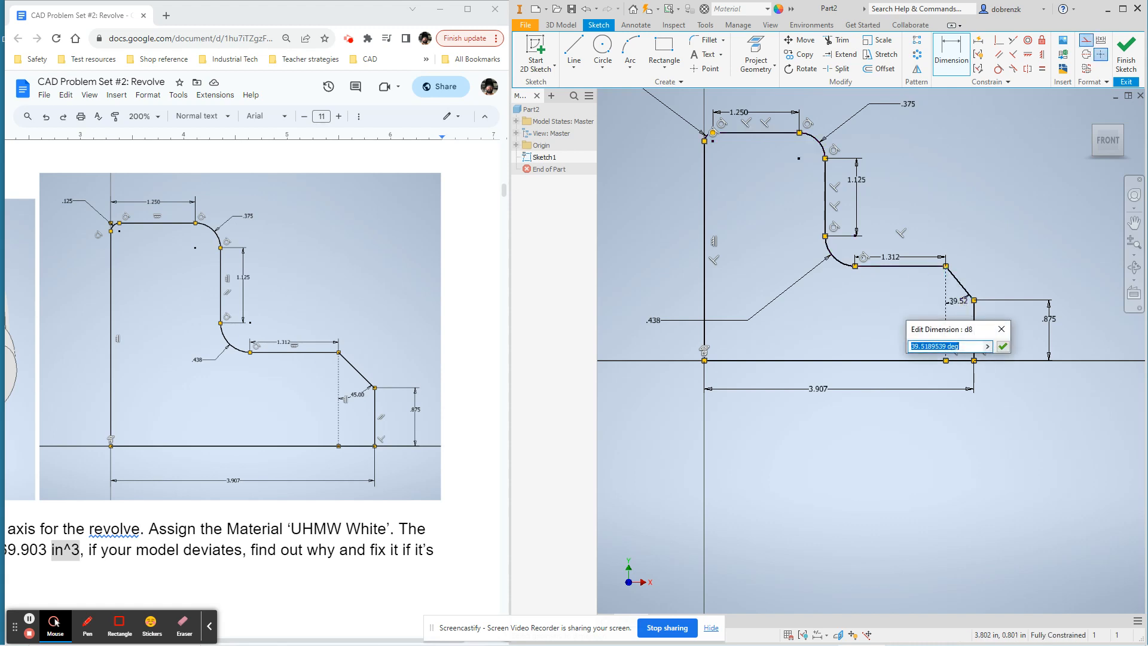
pyautogui.write('45')
pyautogui.press('Return')
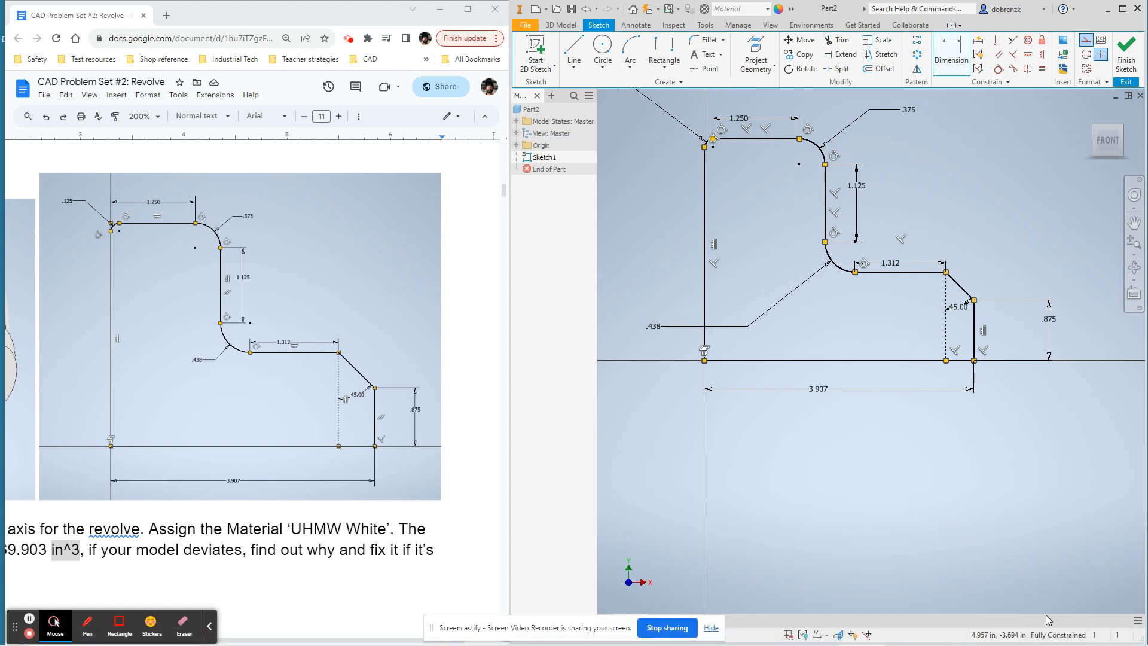
# Revolve the closed profile a full 360 degrees about its 3.907 in bottom line to form the solid
pyautogui.moveTo(784, 461); pyautogui.dragTo(767, 486, button='middle')
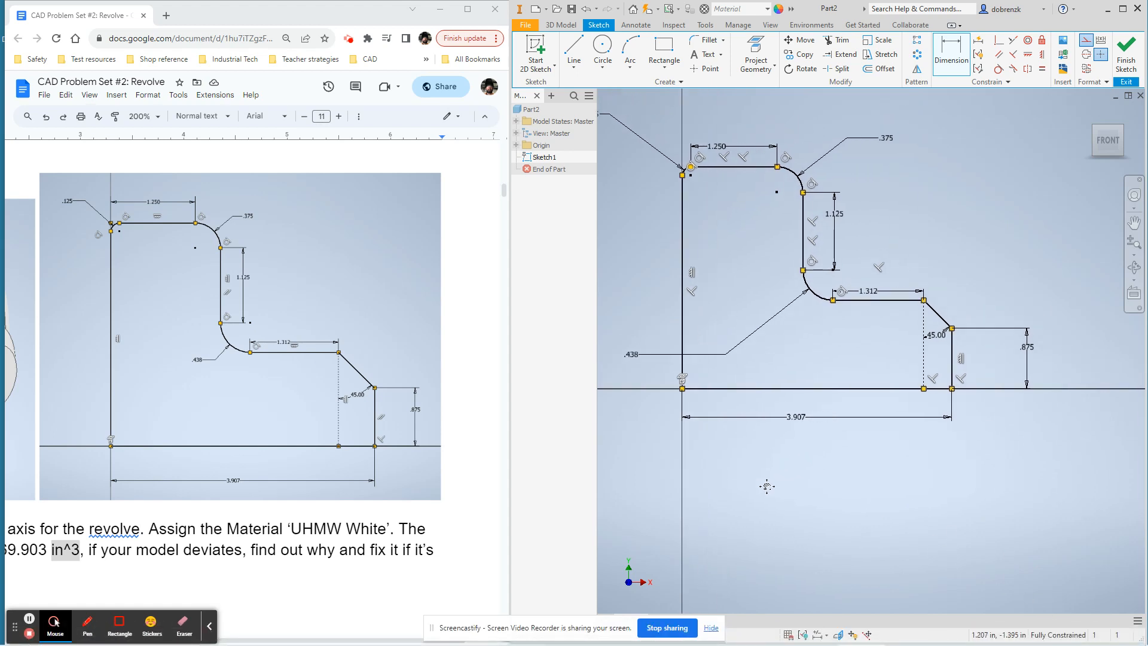
pyautogui.click(561, 26)
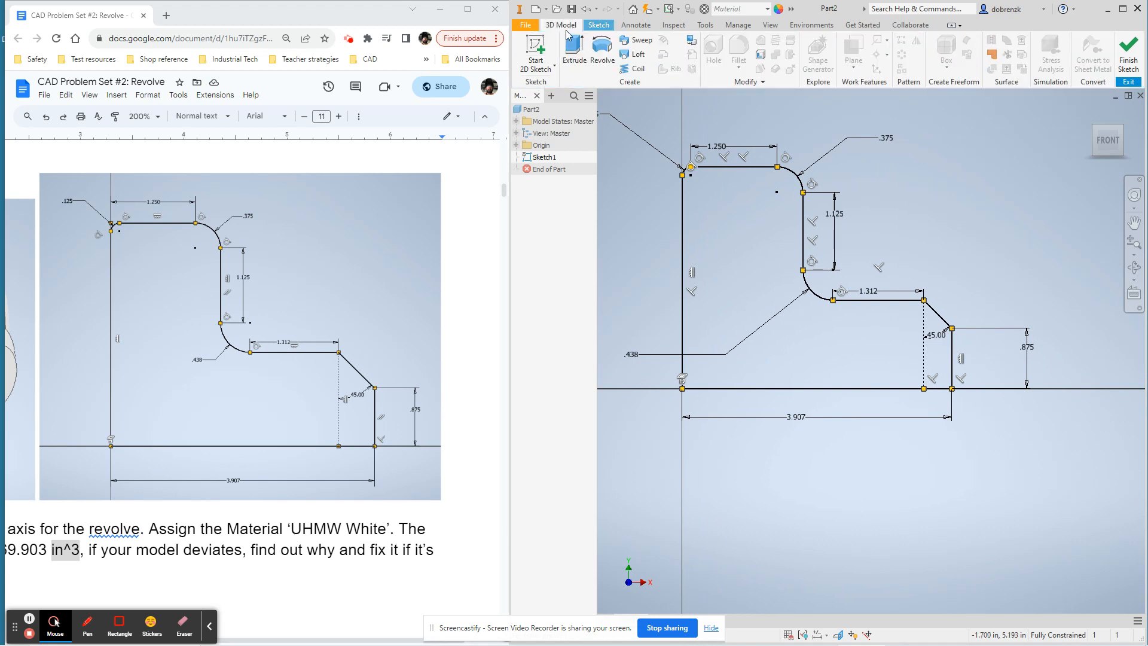
pyautogui.click(602, 49)
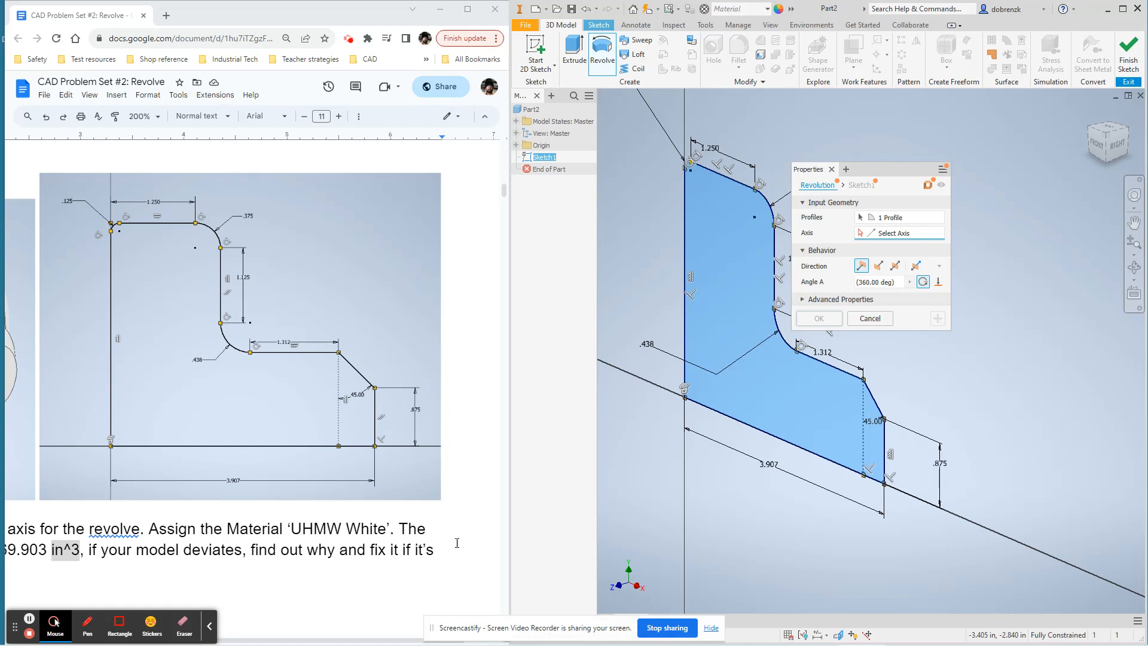
pyautogui.click(754, 434)
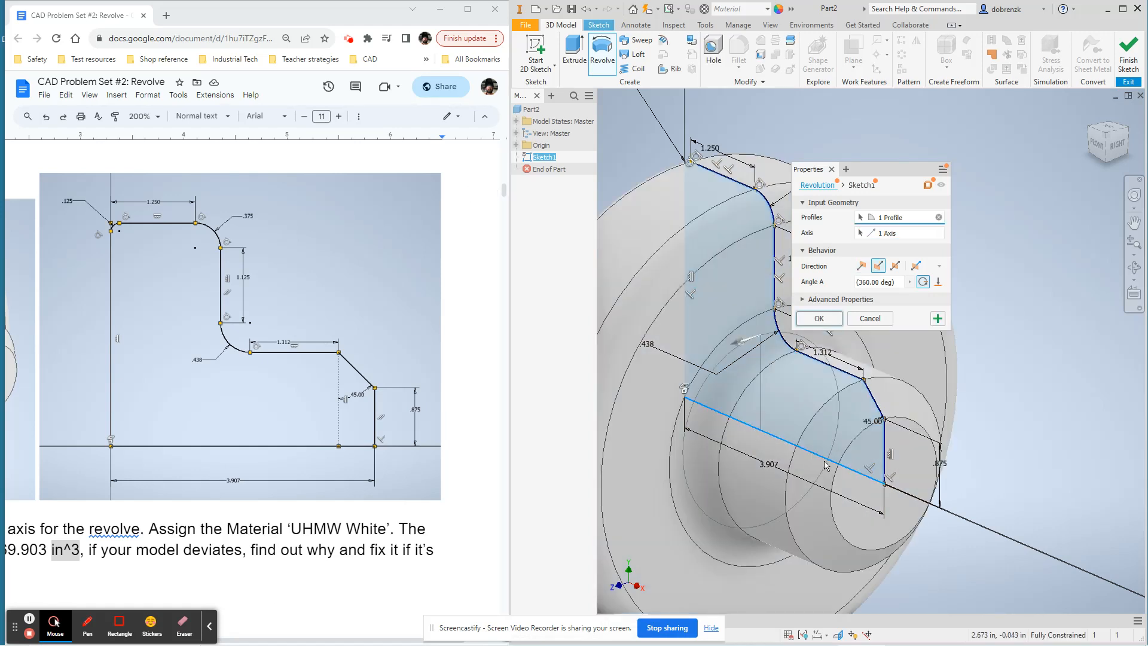
pyautogui.scroll(-2, 826, 465)
pyautogui.moveTo(818, 503); pyautogui.dragTo(801, 460, button='middle')
pyautogui.moveTo(807, 169); pyautogui.dragTo(945, 173)
pyautogui.moveTo(833, 262); pyautogui.dragTo(843, 230, button='middle')
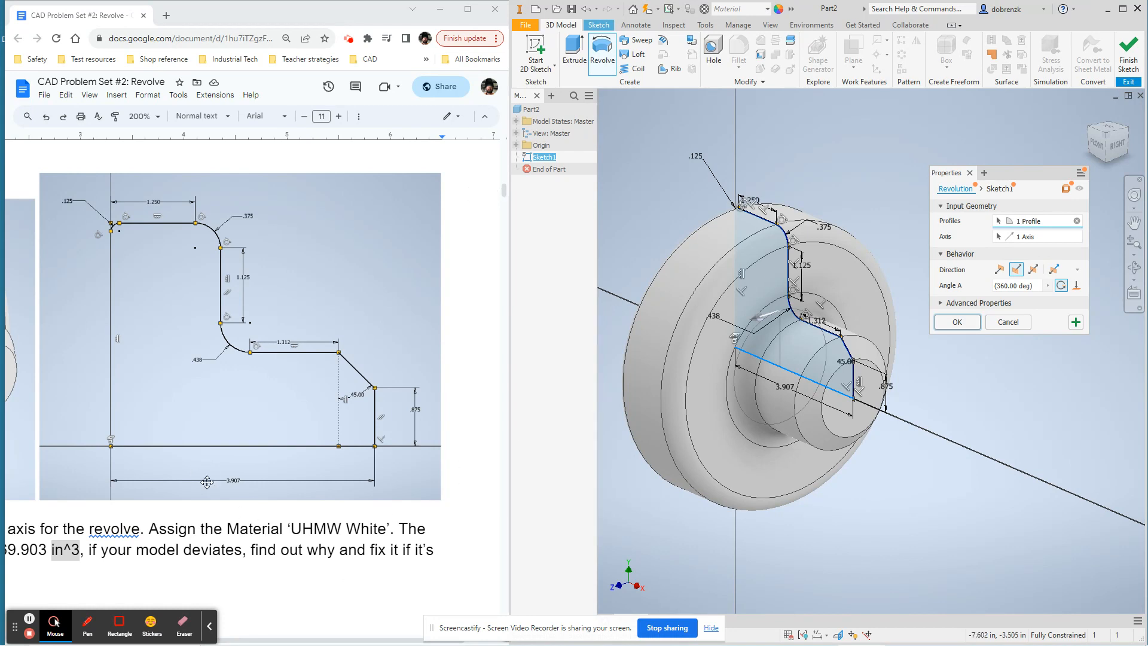
pyautogui.moveTo(316, 638); pyautogui.dragTo(167, 641)
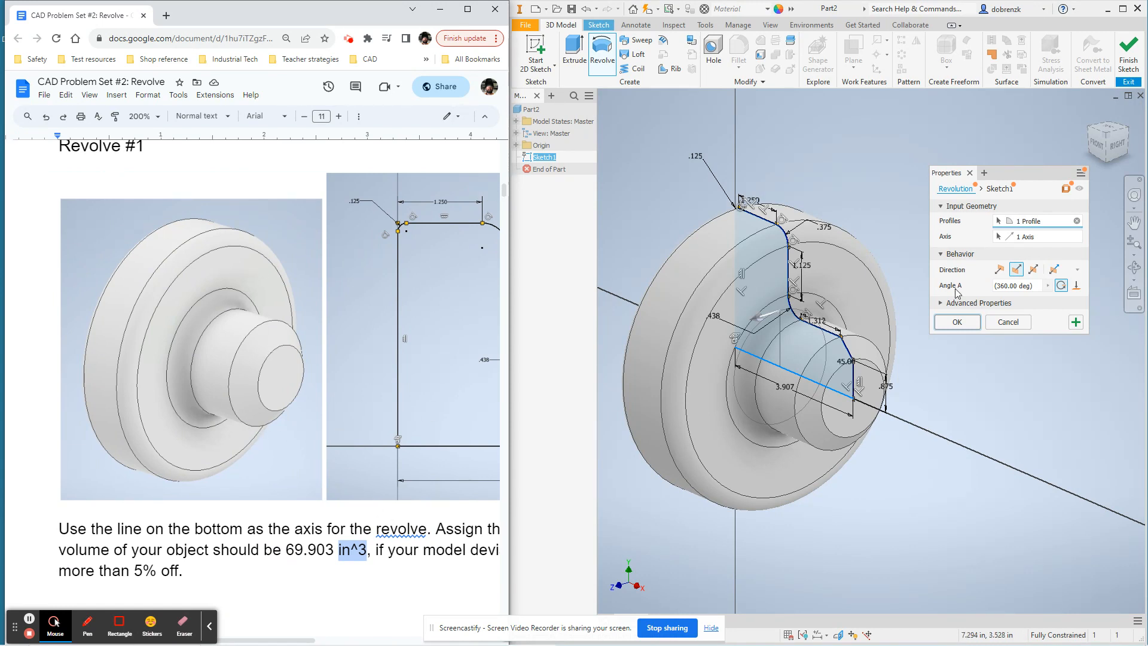
pyautogui.click(957, 322)
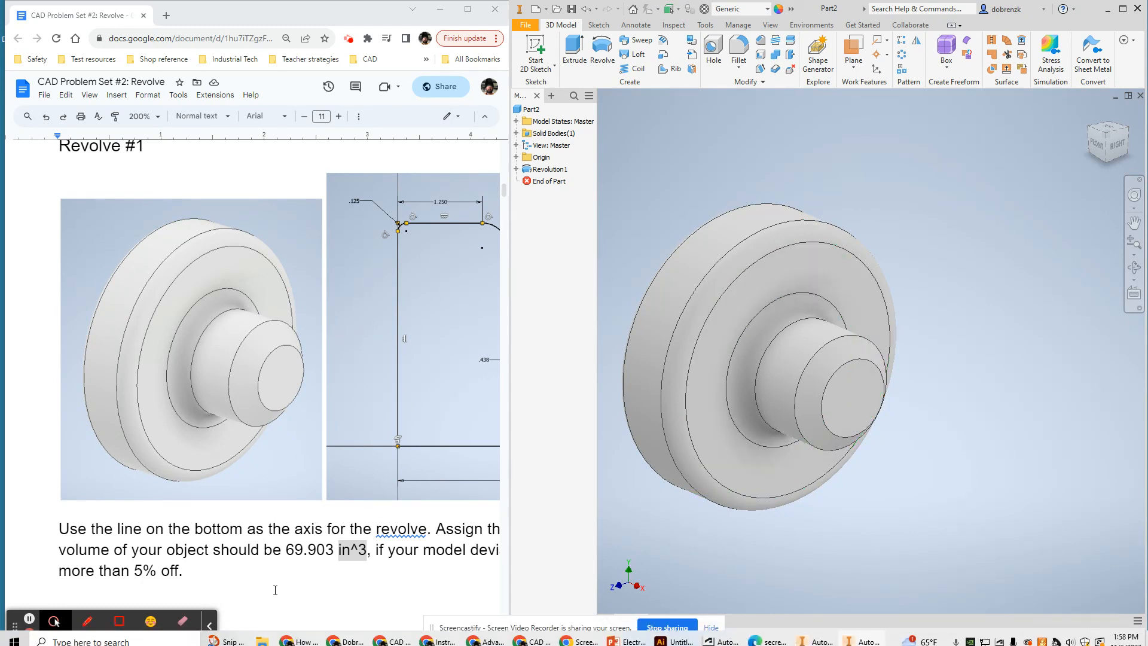
# Open the Material Browser and widen the Name column of the Inventor Material Library so full material names can be read
pyautogui.moveTo(263, 639); pyautogui.dragTo(412, 640)
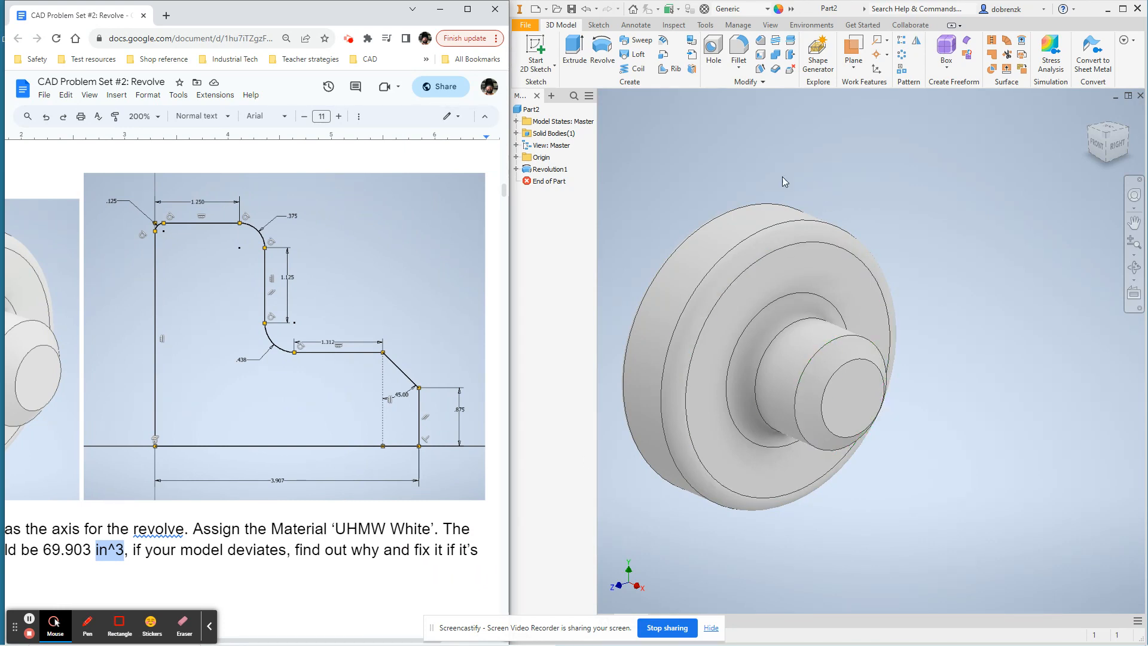
pyautogui.click(716, 26)
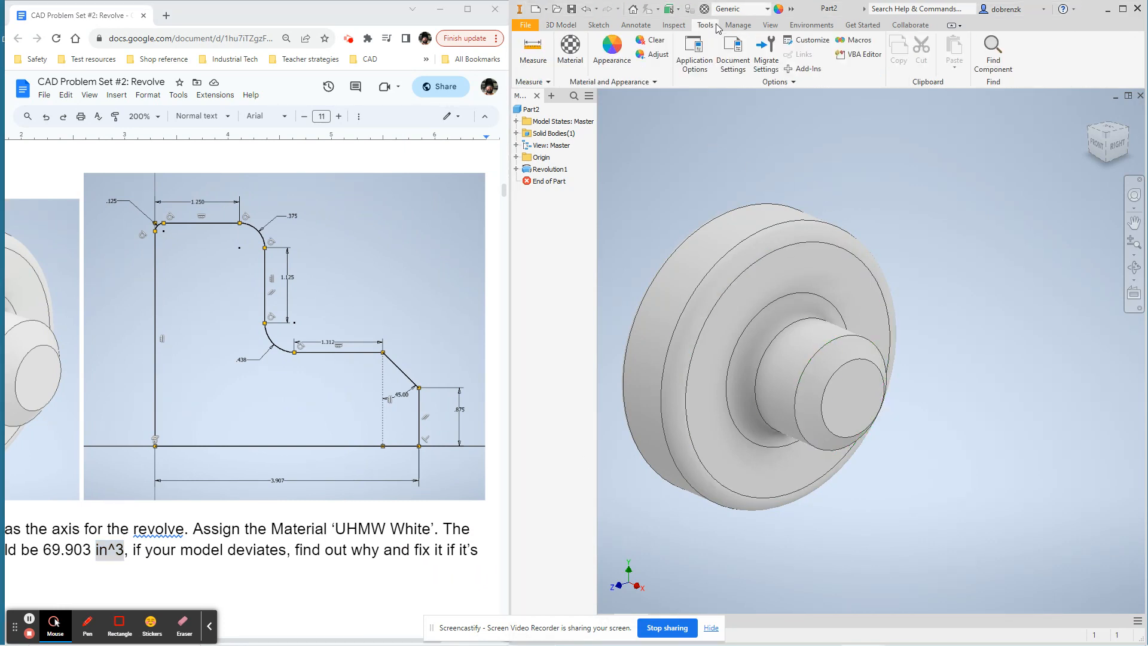
pyautogui.click(645, 81)
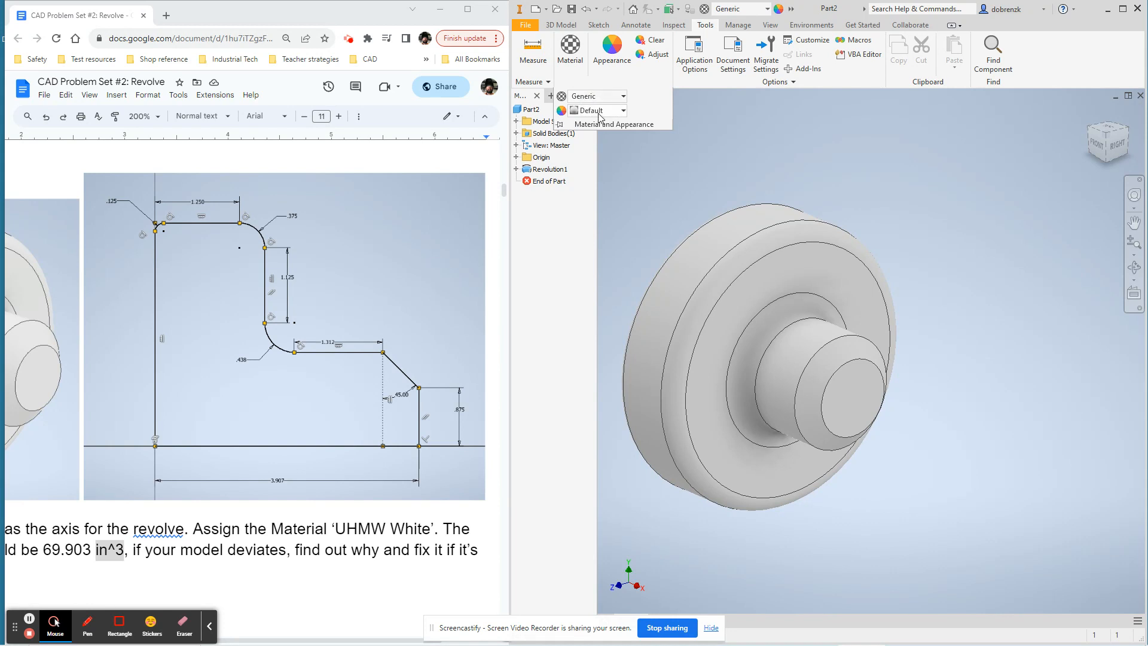
pyautogui.click(569, 55)
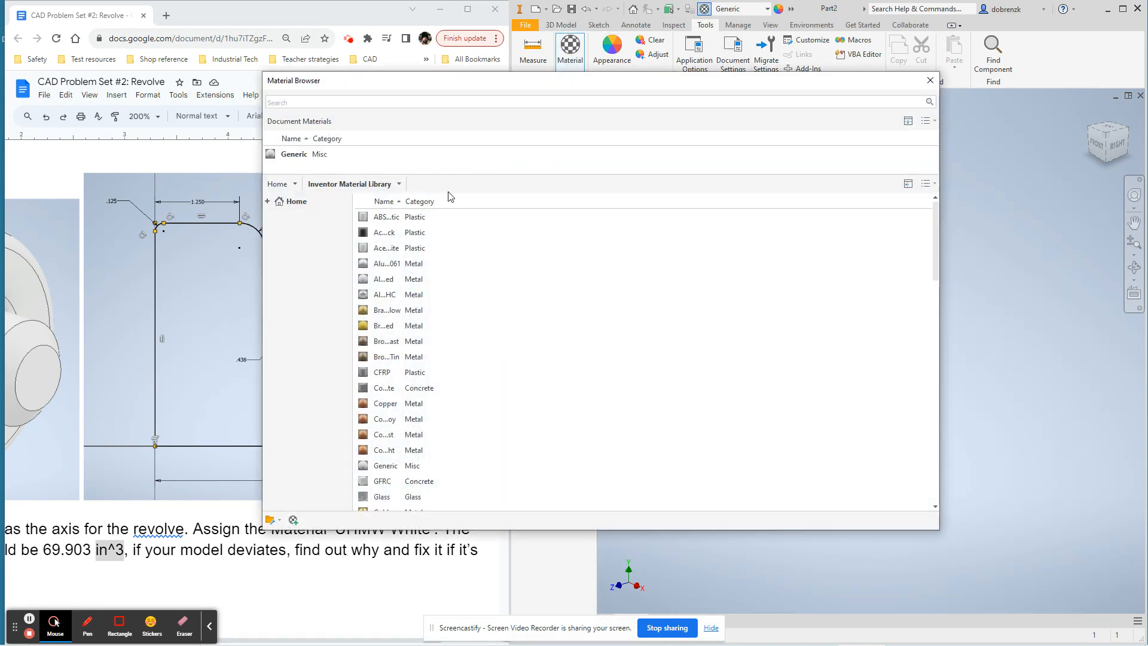
pyautogui.click(404, 185)
pyautogui.click(487, 252)
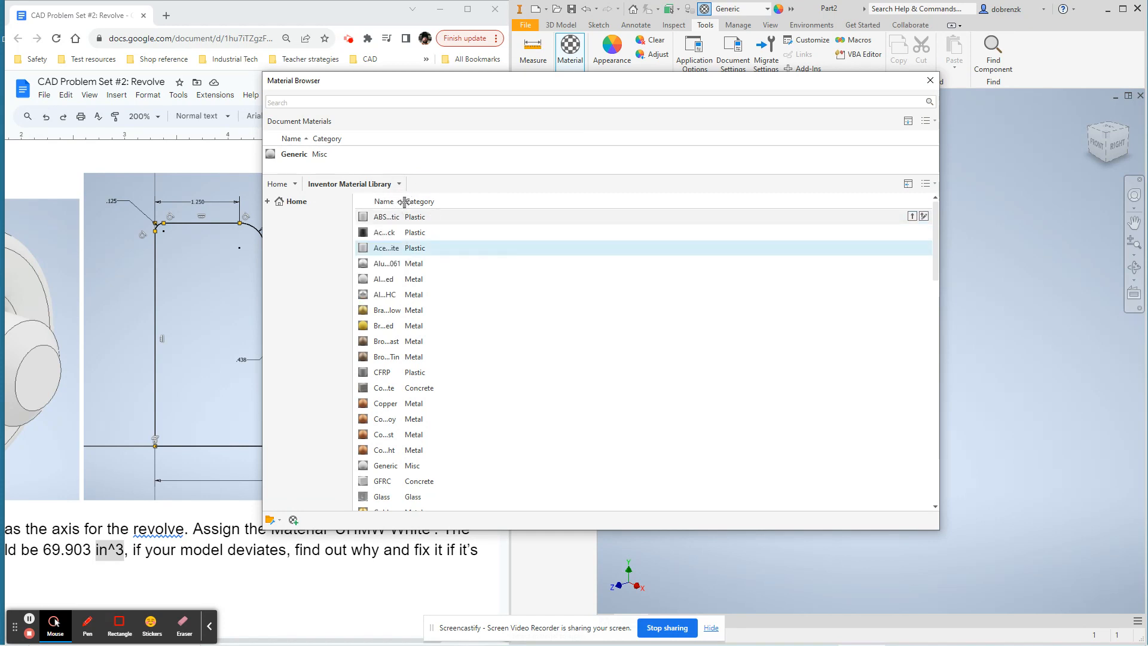
pyautogui.moveTo(404, 202); pyautogui.dragTo(517, 202)
# Assign the UHMW, White material from the Inventor Material Library to the part and close the Material Browser
pyautogui.scroll(-10, 434, 358)
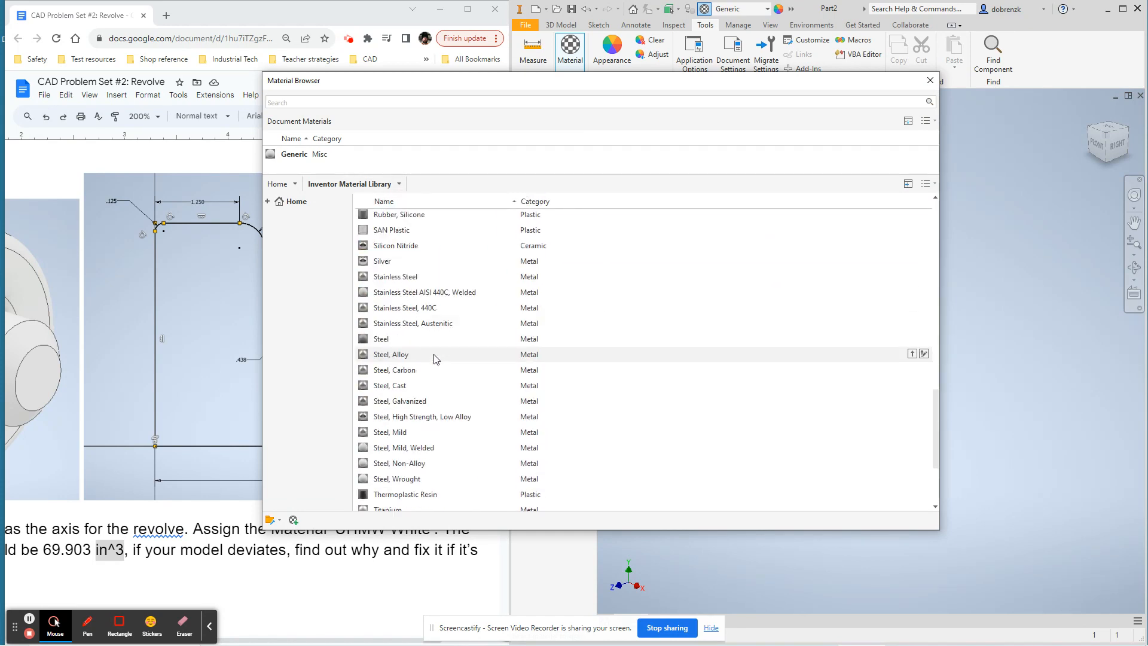
pyautogui.scroll(-3, 434, 358)
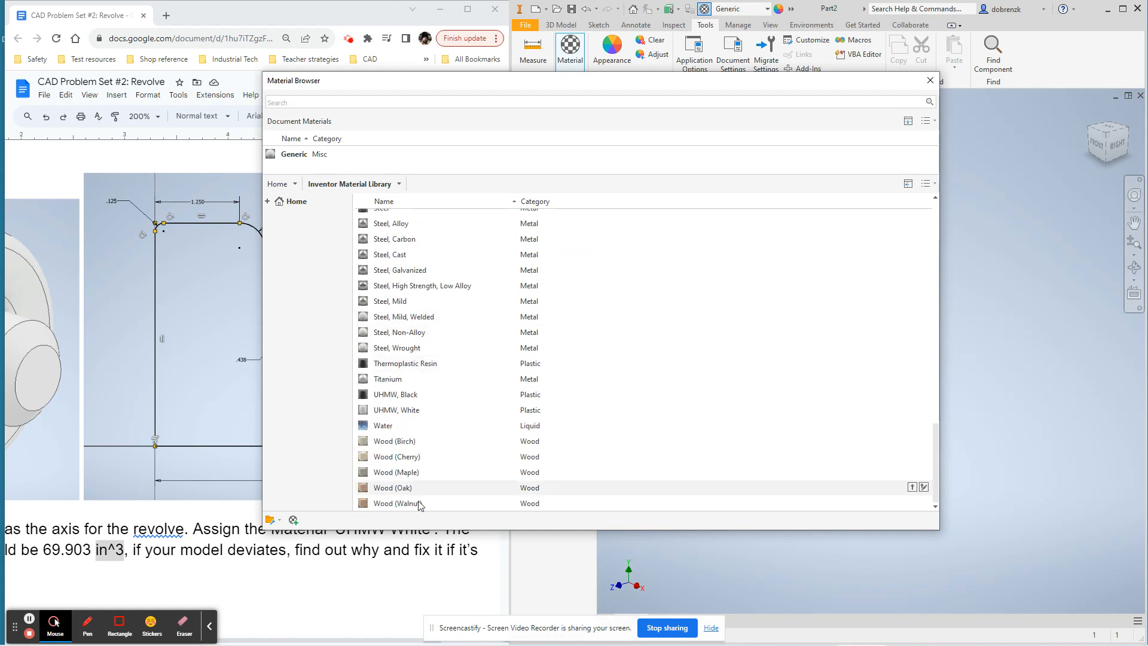
pyautogui.scroll(1, 431, 481)
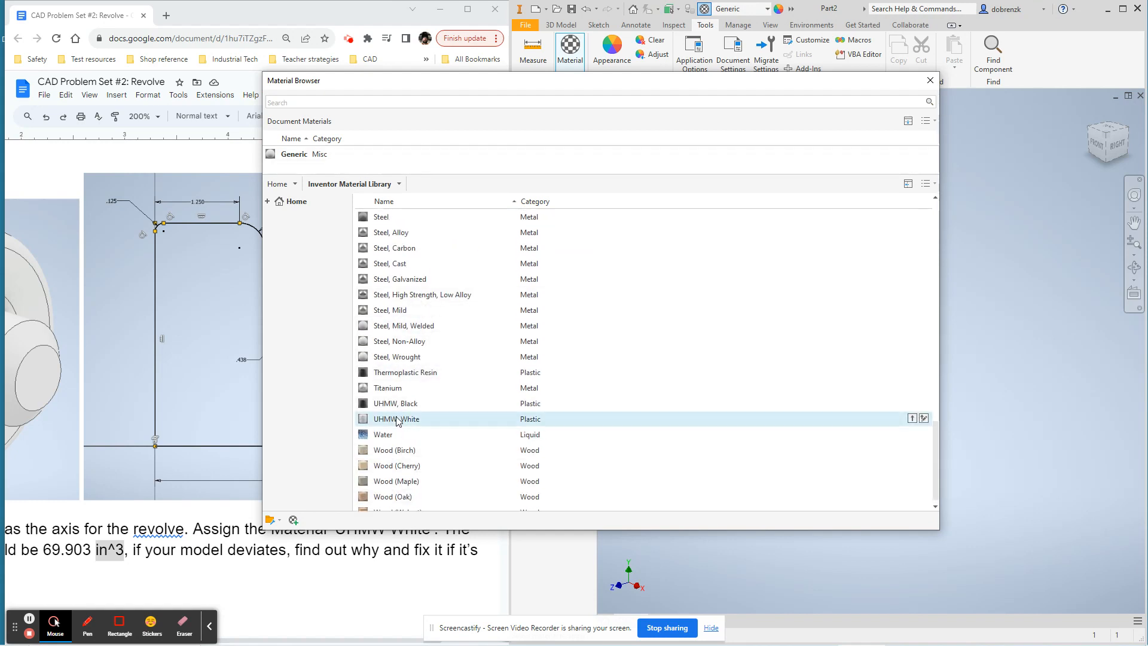
pyautogui.click(912, 418)
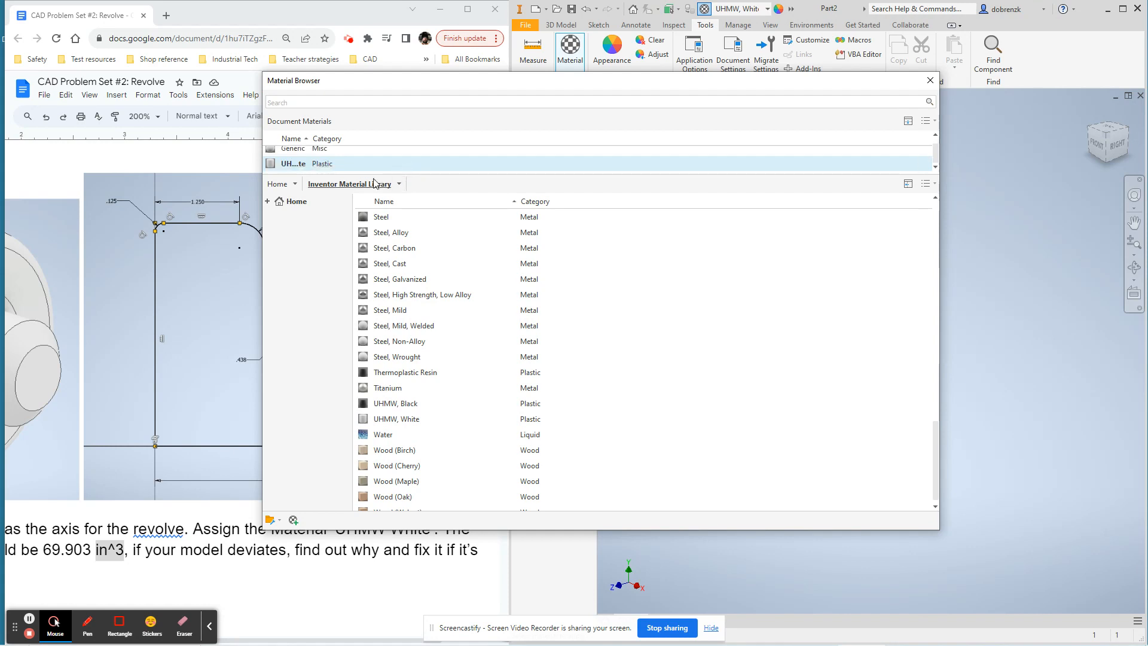
pyautogui.doubleClick(288, 165)
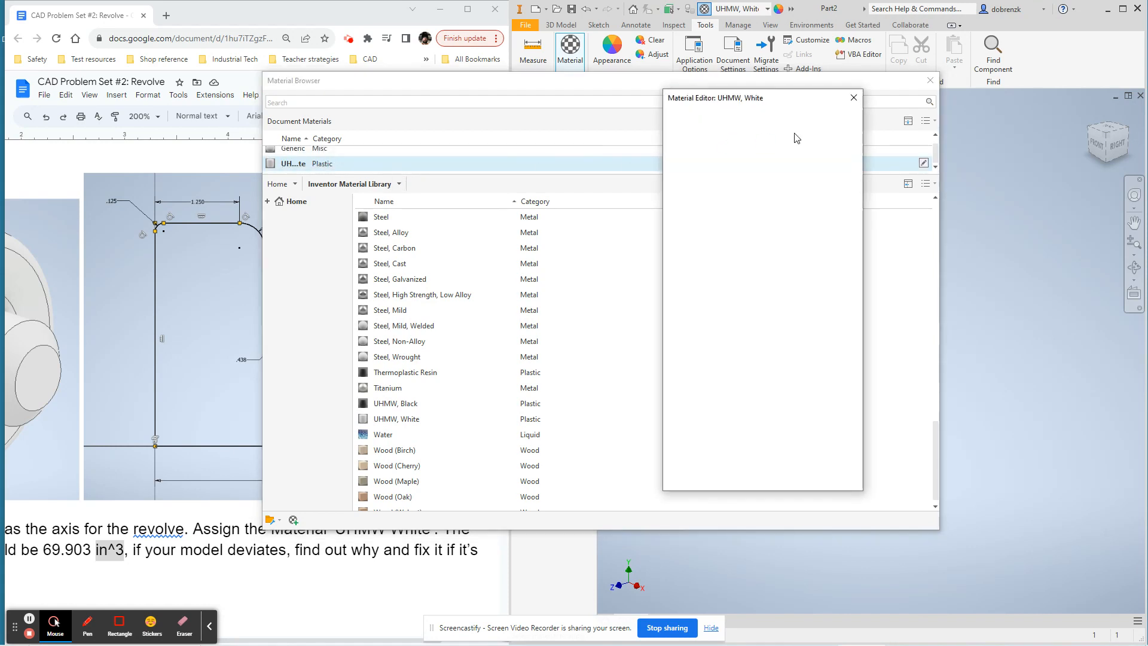
pyautogui.click(856, 99)
pyautogui.click(932, 81)
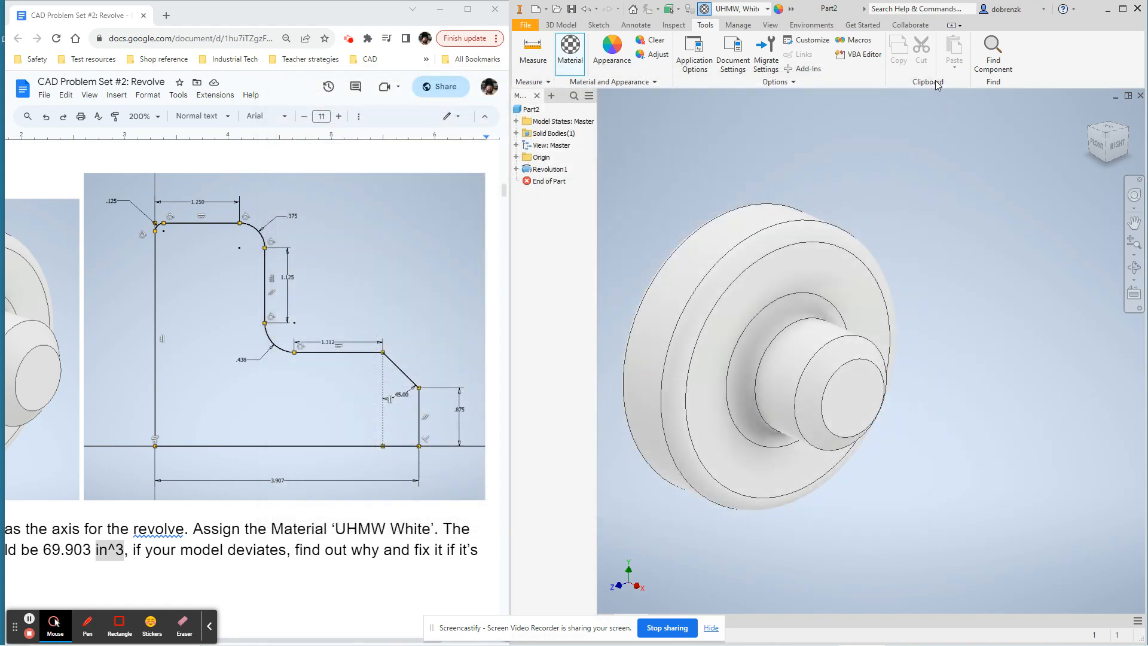
# Compare the revolved part with the reference image and instructions in the problem sheet, viewing the part isometrically
pyautogui.hscroll(2, 350, 424)
pyautogui.scroll(2, 350, 424)
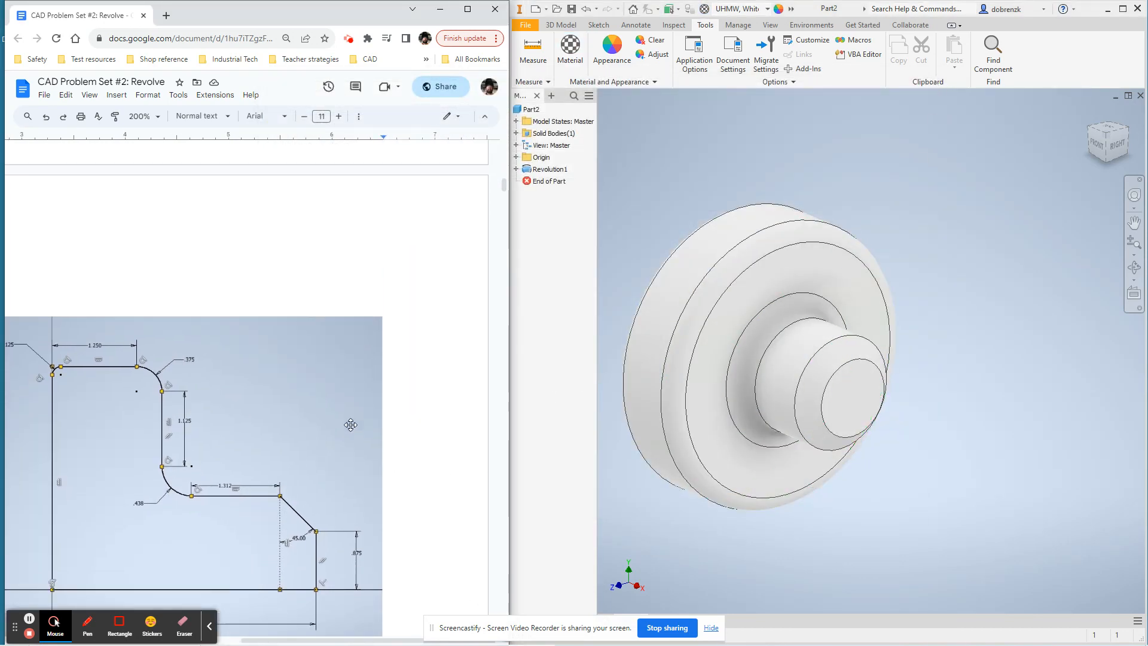
pyautogui.scroll(-3, 350, 425)
pyautogui.click(550, 169)
pyautogui.click(626, 84)
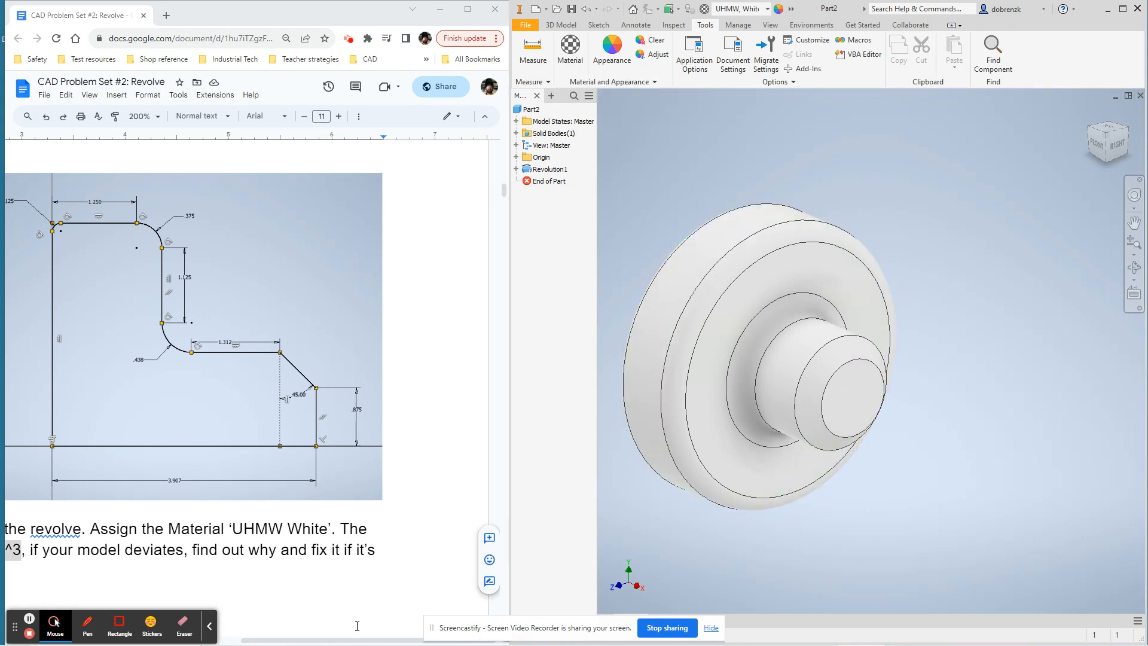
pyautogui.moveTo(355, 635); pyautogui.dragTo(170, 641)
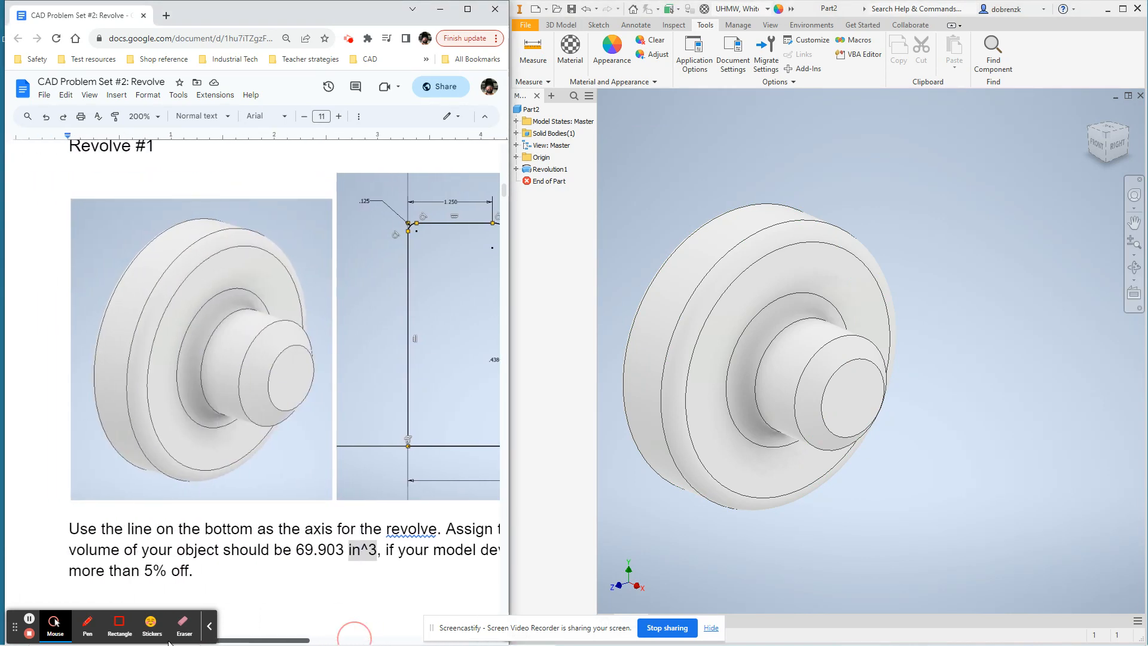
pyautogui.click(951, 442)
pyautogui.click(1090, 114)
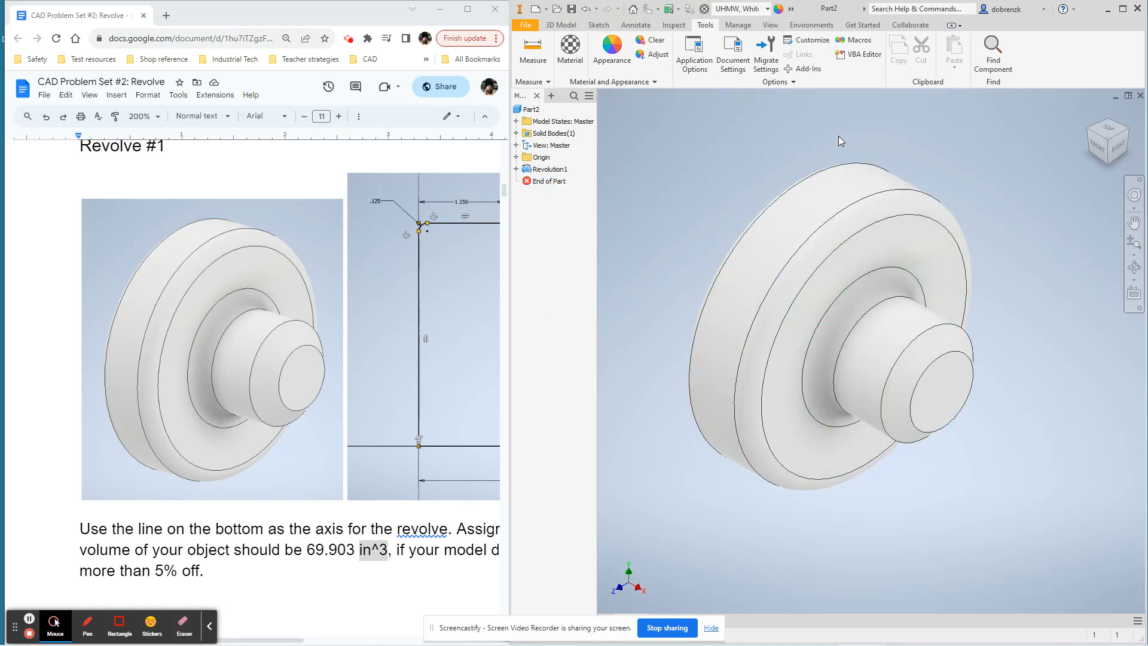
# Check the part's volume in the physical iProperties against the required 69.903 in^3, and close the properties
pyautogui.click(525, 25)
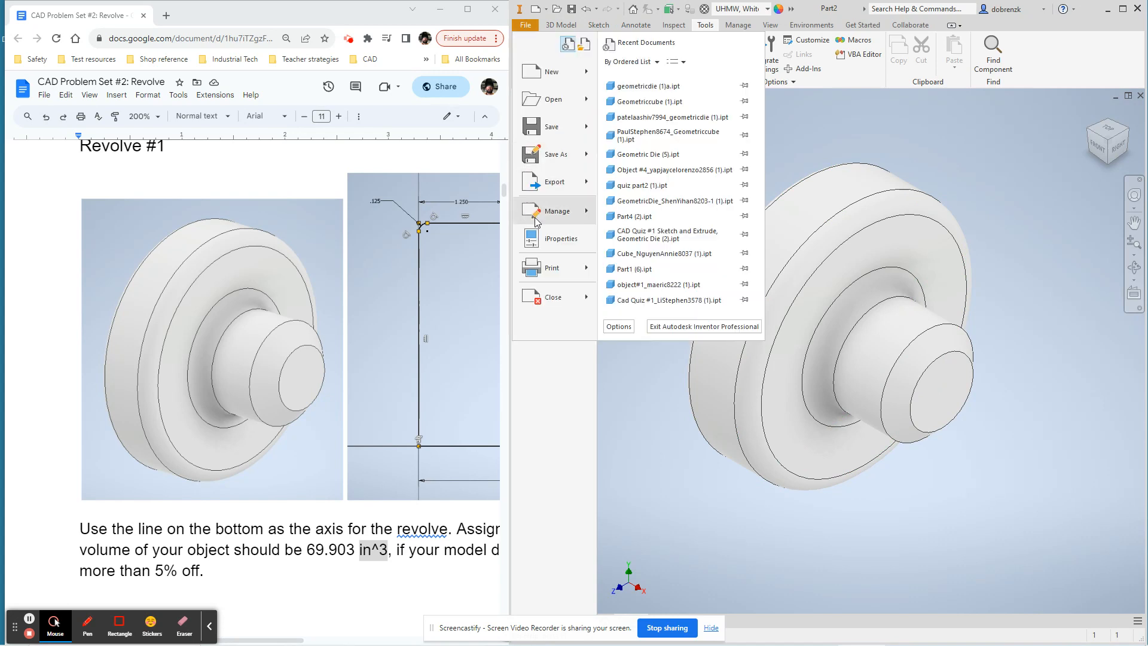
pyautogui.click(544, 234)
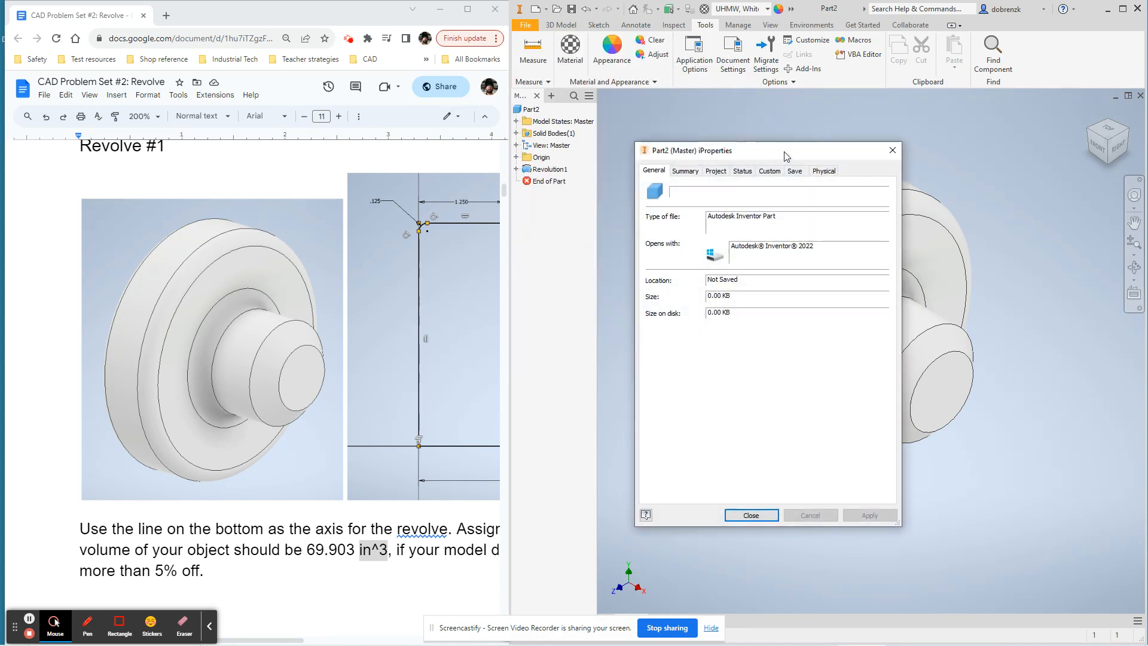
pyautogui.click(824, 171)
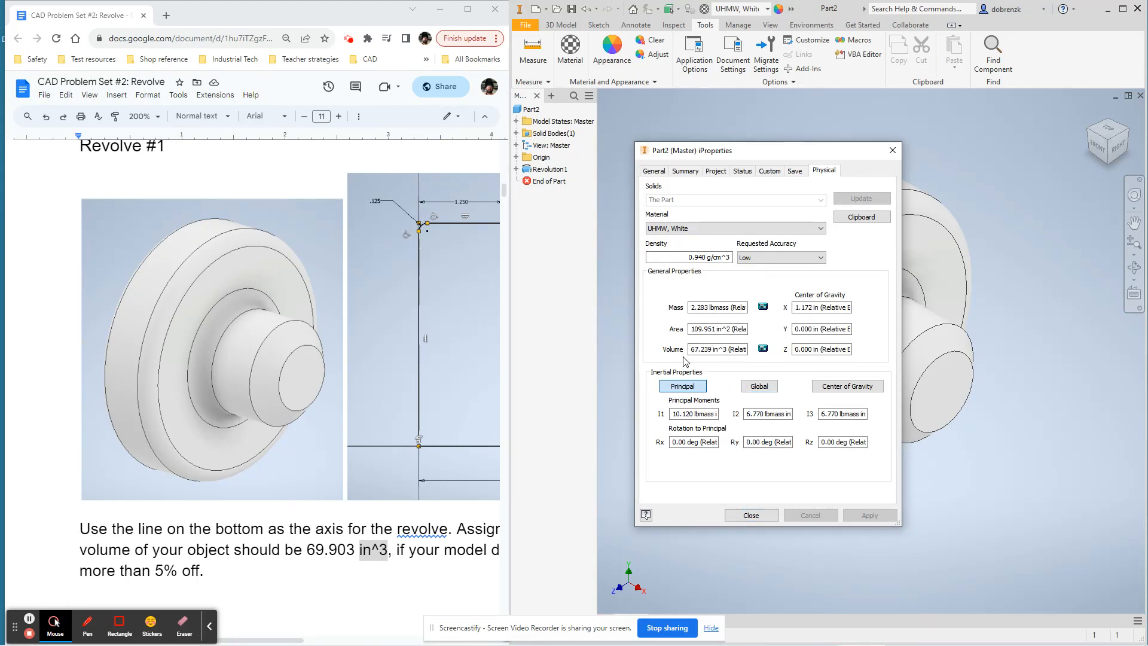
pyautogui.moveTo(304, 549); pyautogui.dragTo(350, 549)
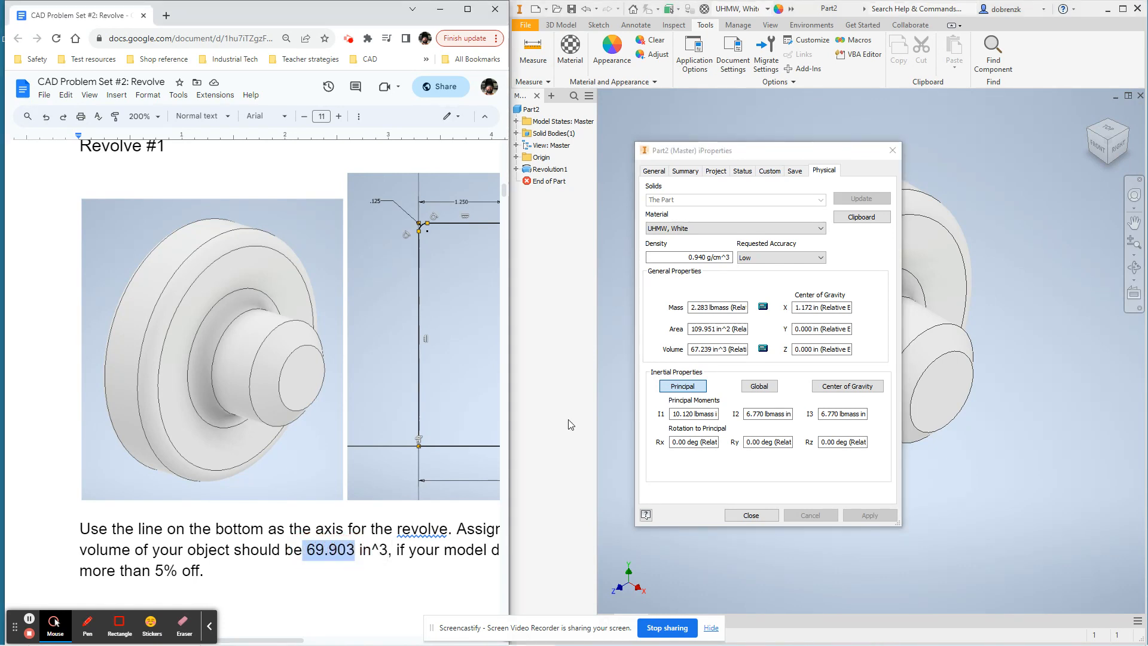
pyautogui.click(692, 350)
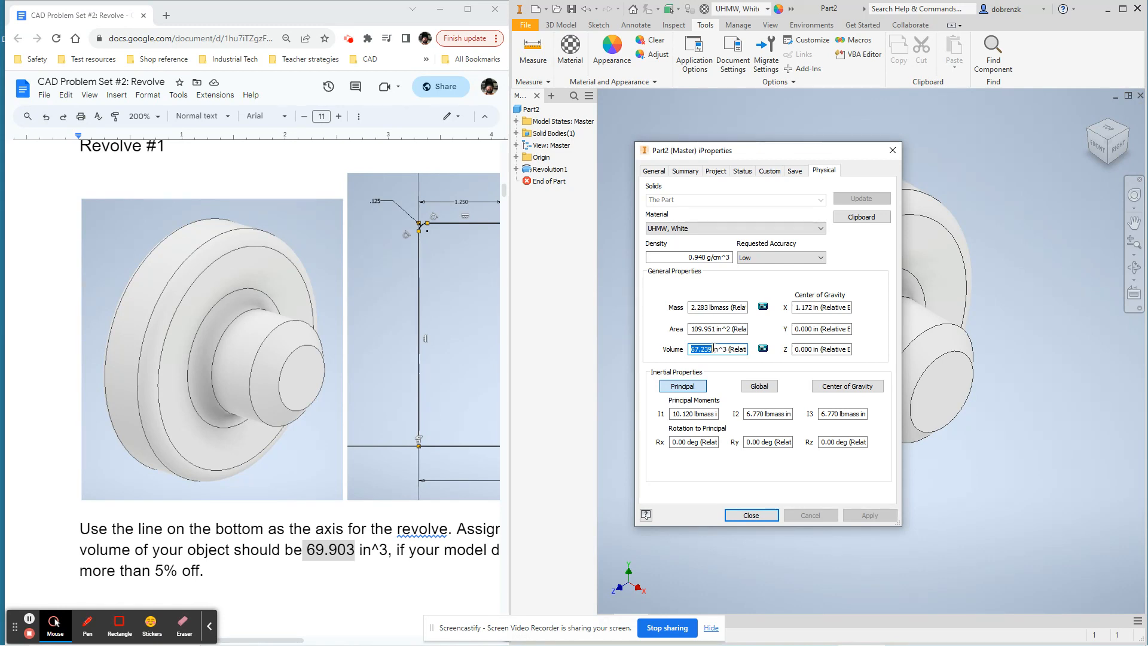
pyautogui.click(734, 515)
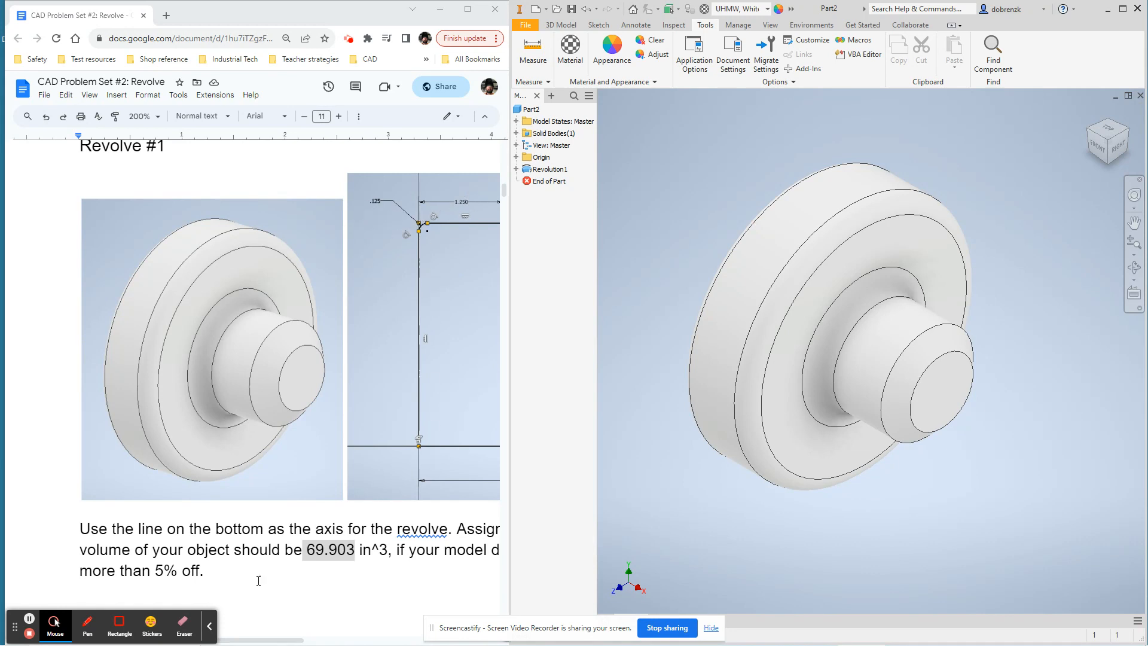
# Review the problem sheet's profile dimensions and the 5% volume tolerance in its instructions
pyautogui.moveTo(250, 634); pyautogui.dragTo(400, 640)
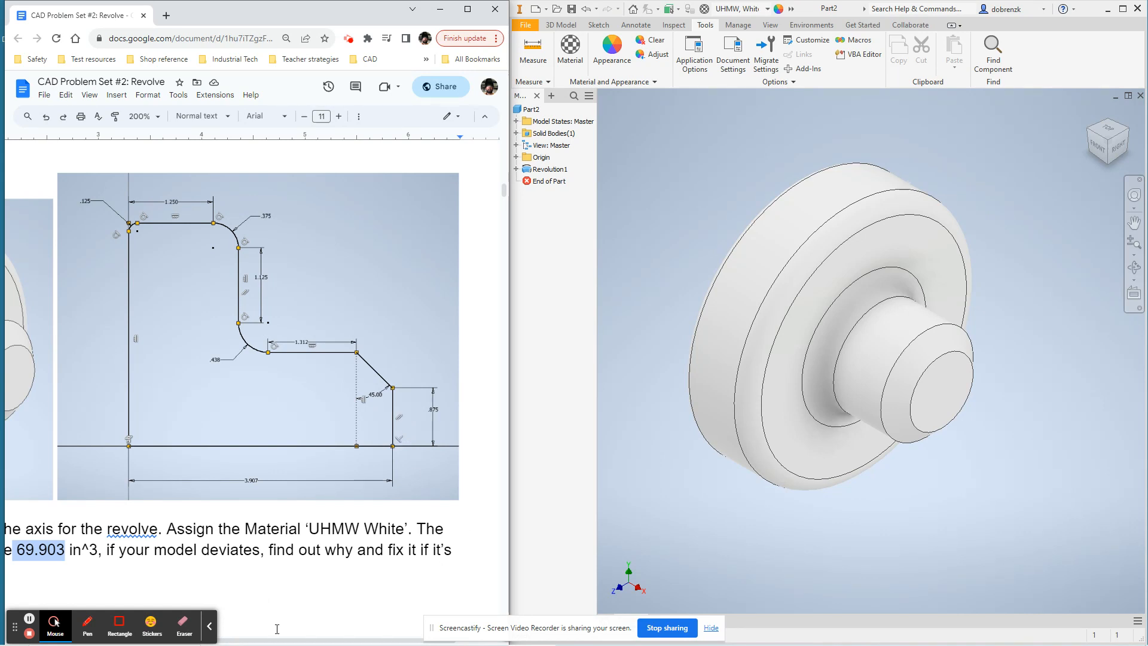
pyautogui.moveTo(274, 642); pyautogui.dragTo(100, 642)
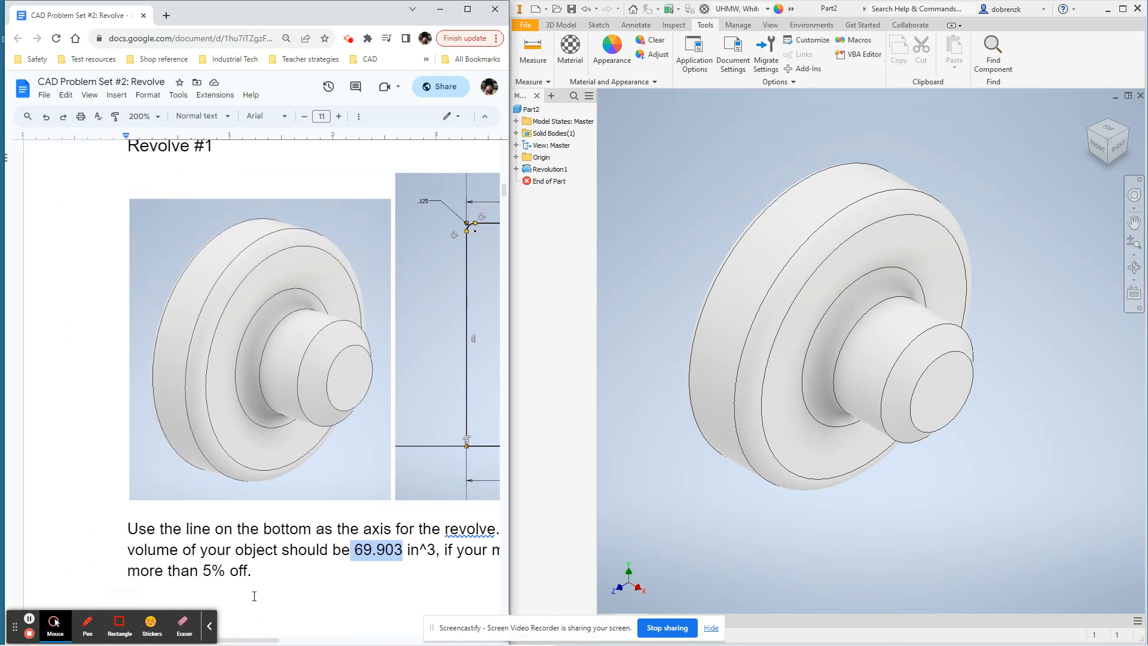
pyautogui.click(254, 570)
pyautogui.moveTo(198, 570); pyautogui.dragTo(225, 570)
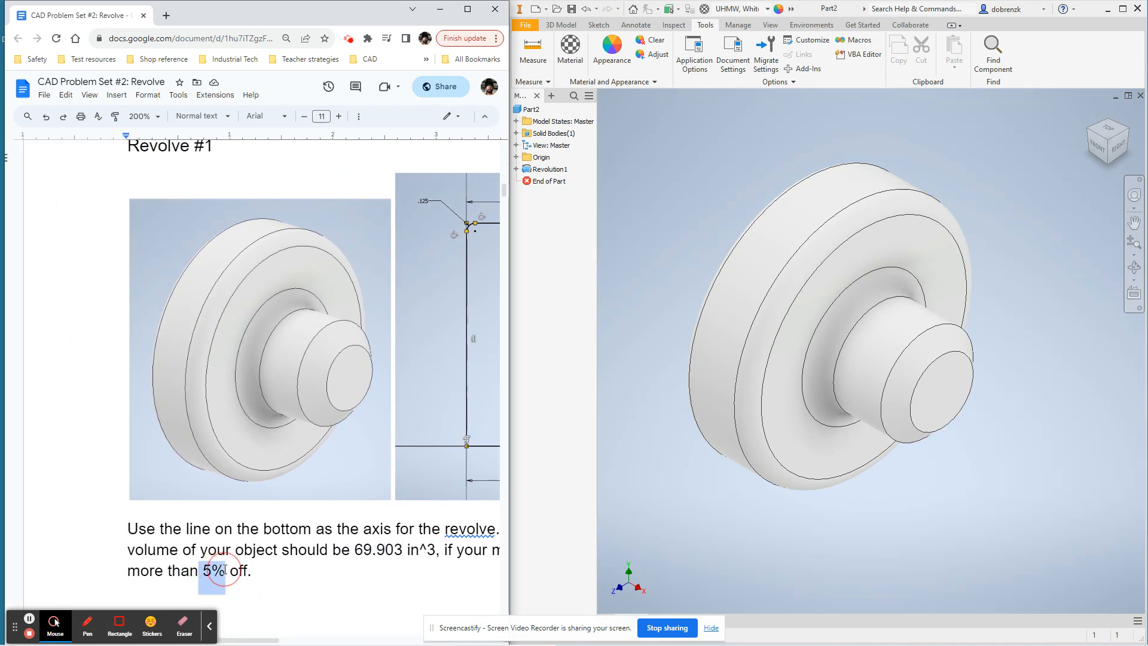
pyautogui.click(332, 613)
pyautogui.click(263, 636)
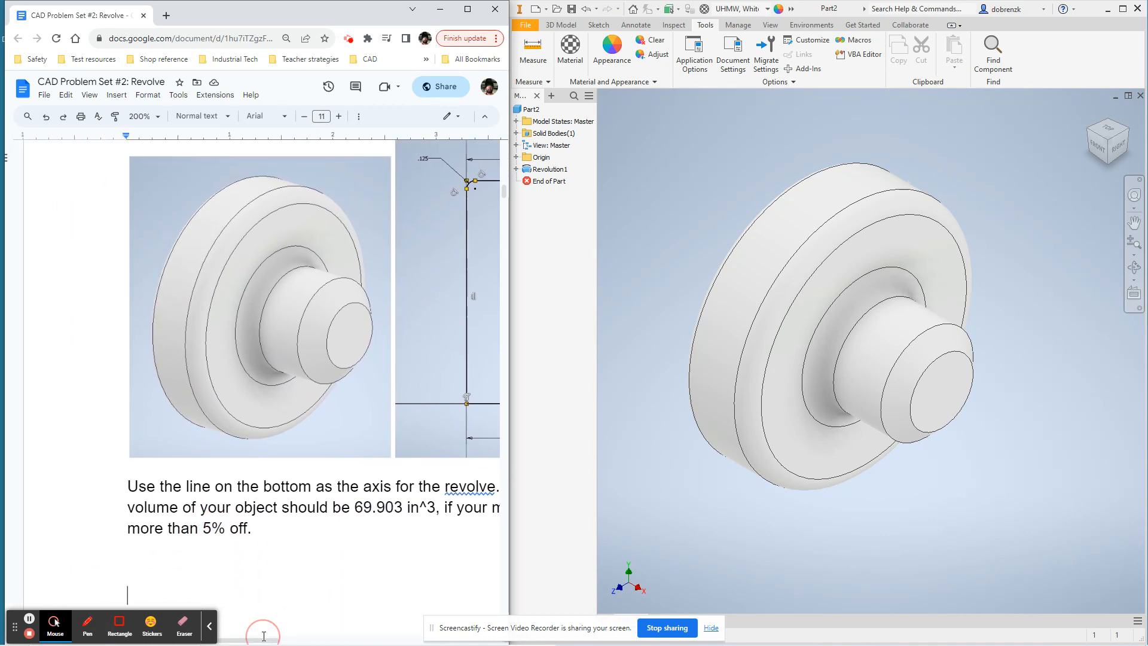